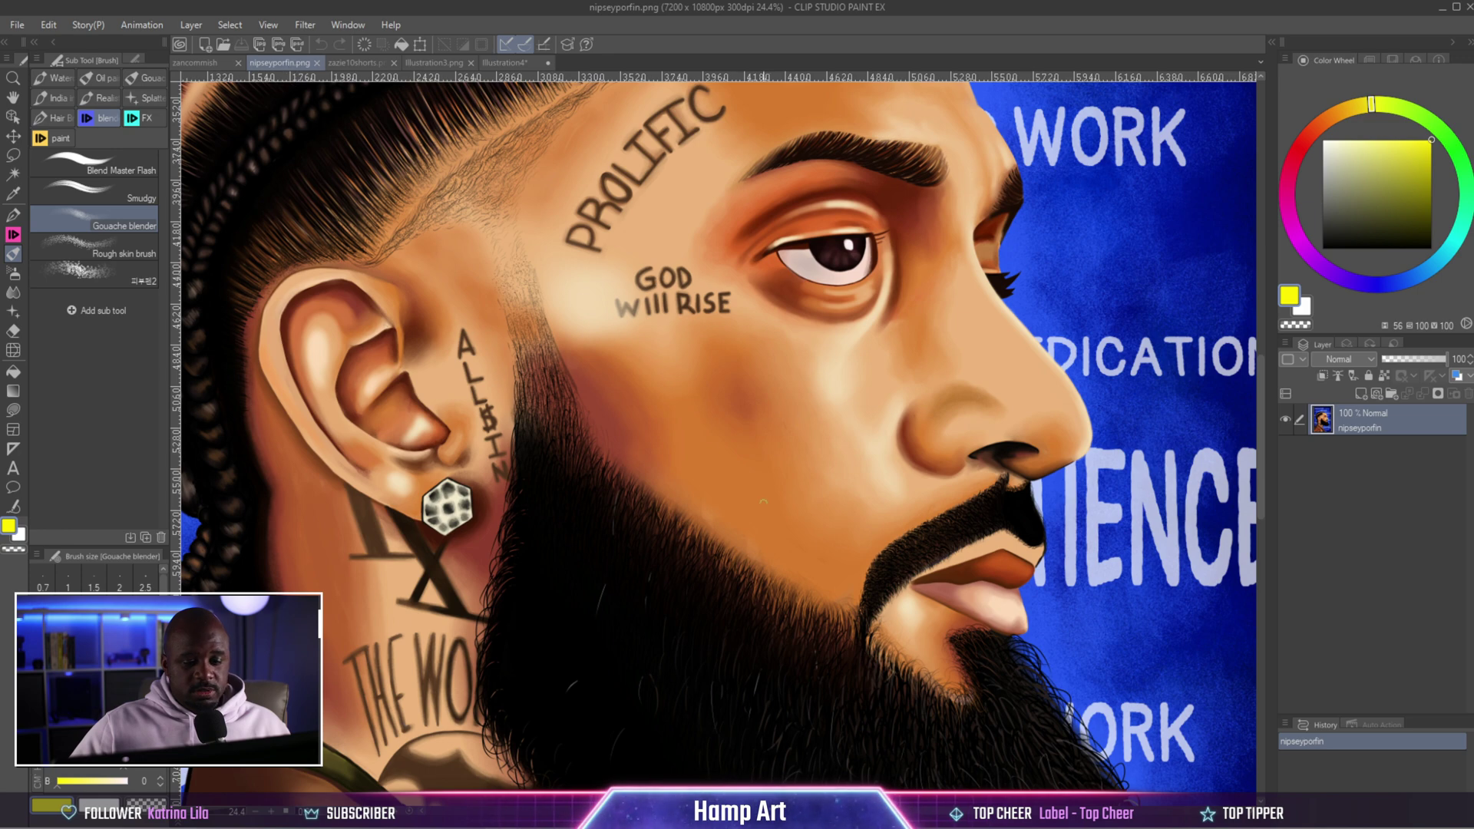
Examine the smooth skin shading on the three open portrait documents, ending on the Illustration4 canvas with the red and yellow swatch
scroll(742, 530, down, 6)
key(space)
drag(744, 532, 740, 511)
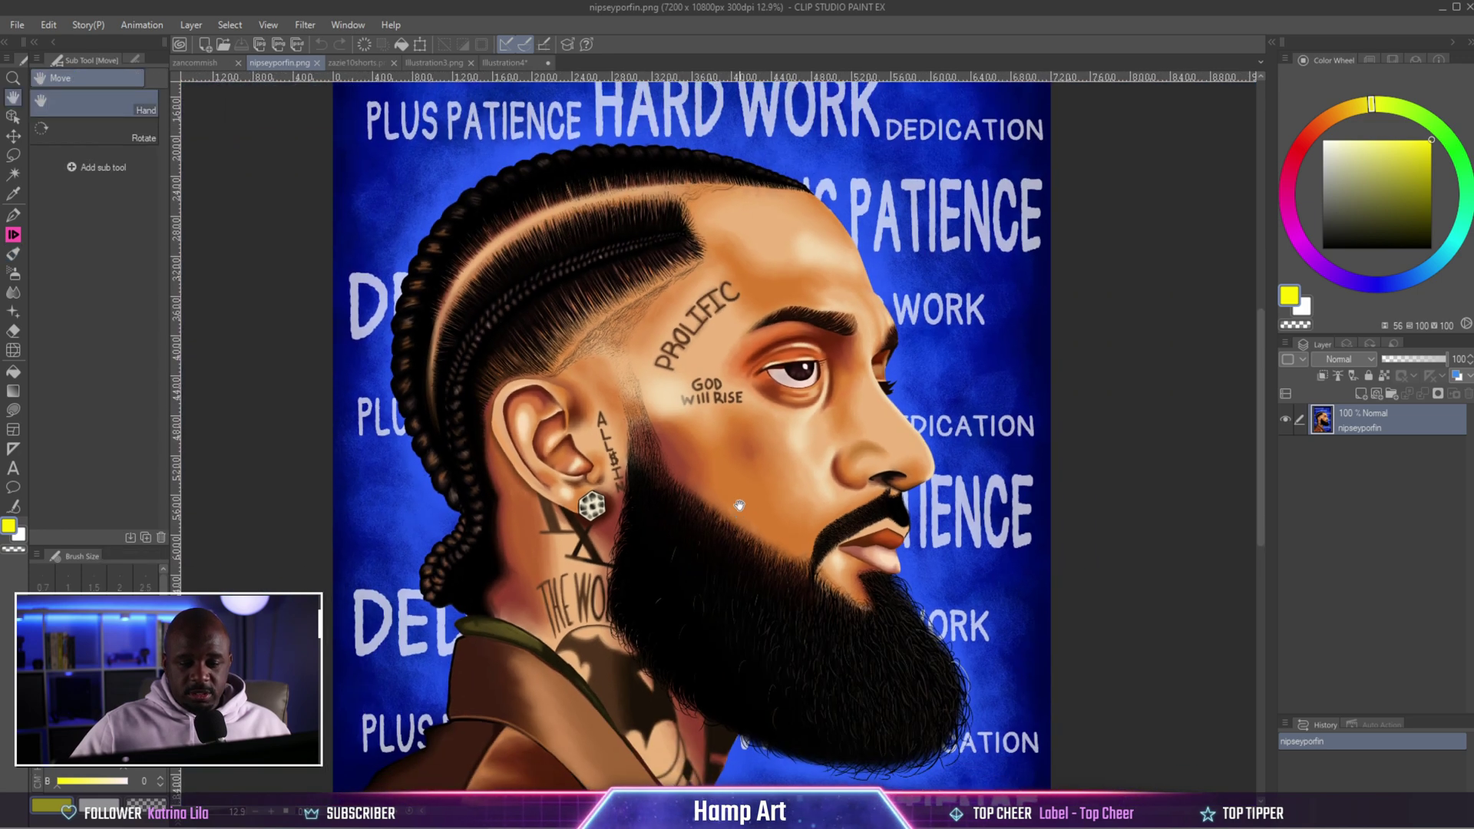
scroll(740, 511, up, 8)
key(space)
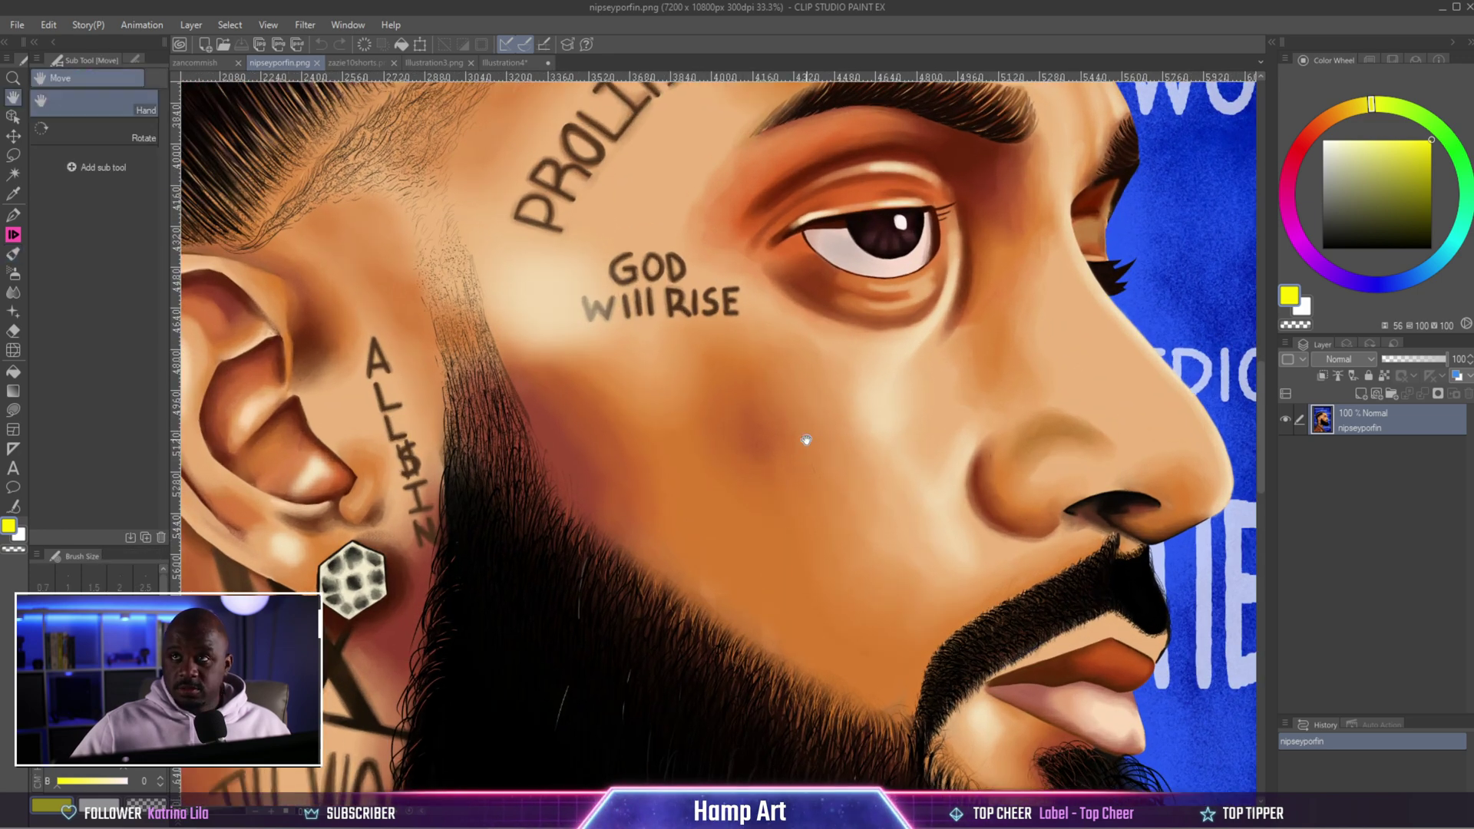
drag(803, 431, 780, 470)
click(366, 68)
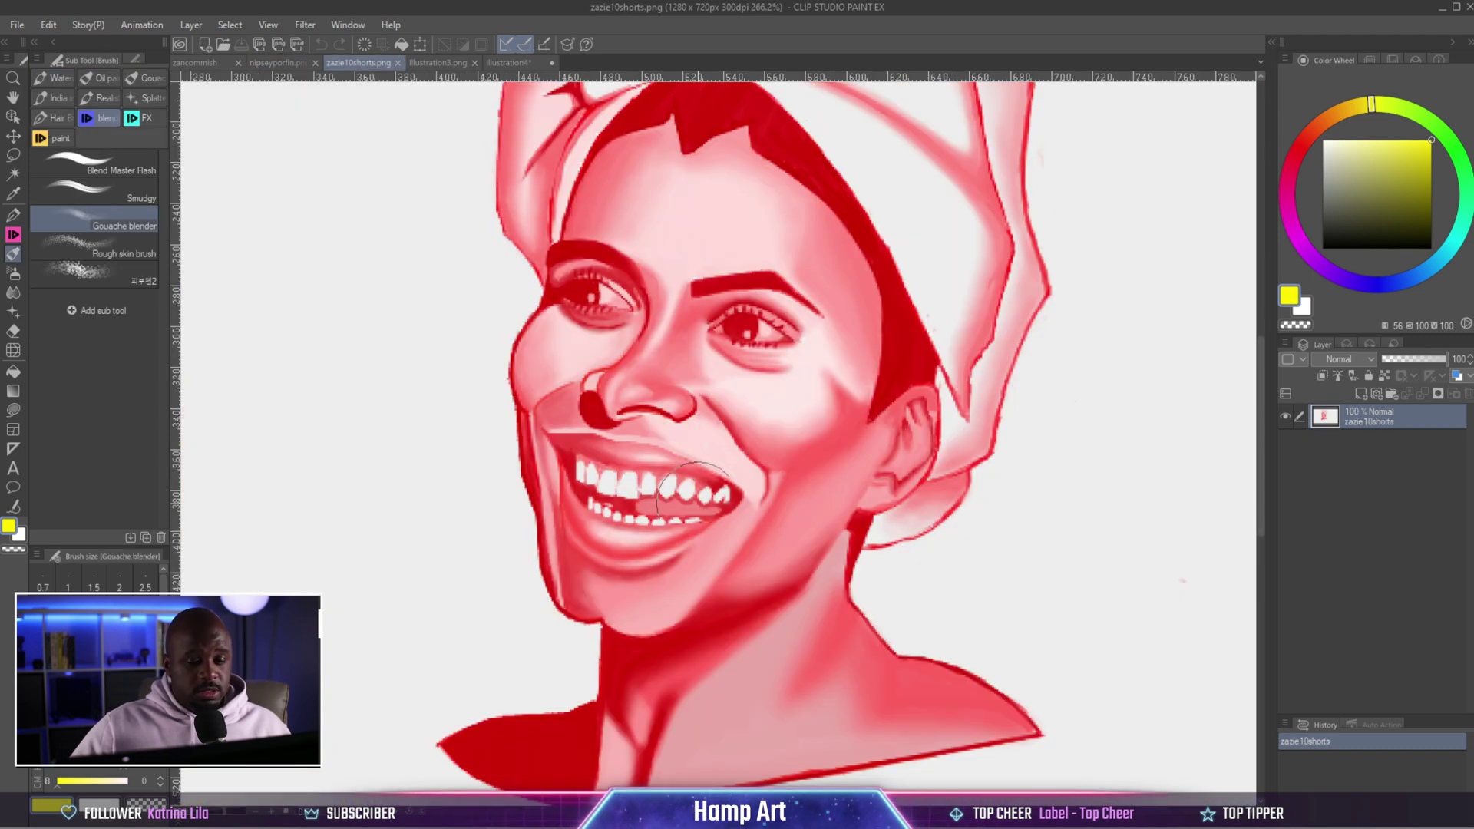
key(ctrl+Tab)
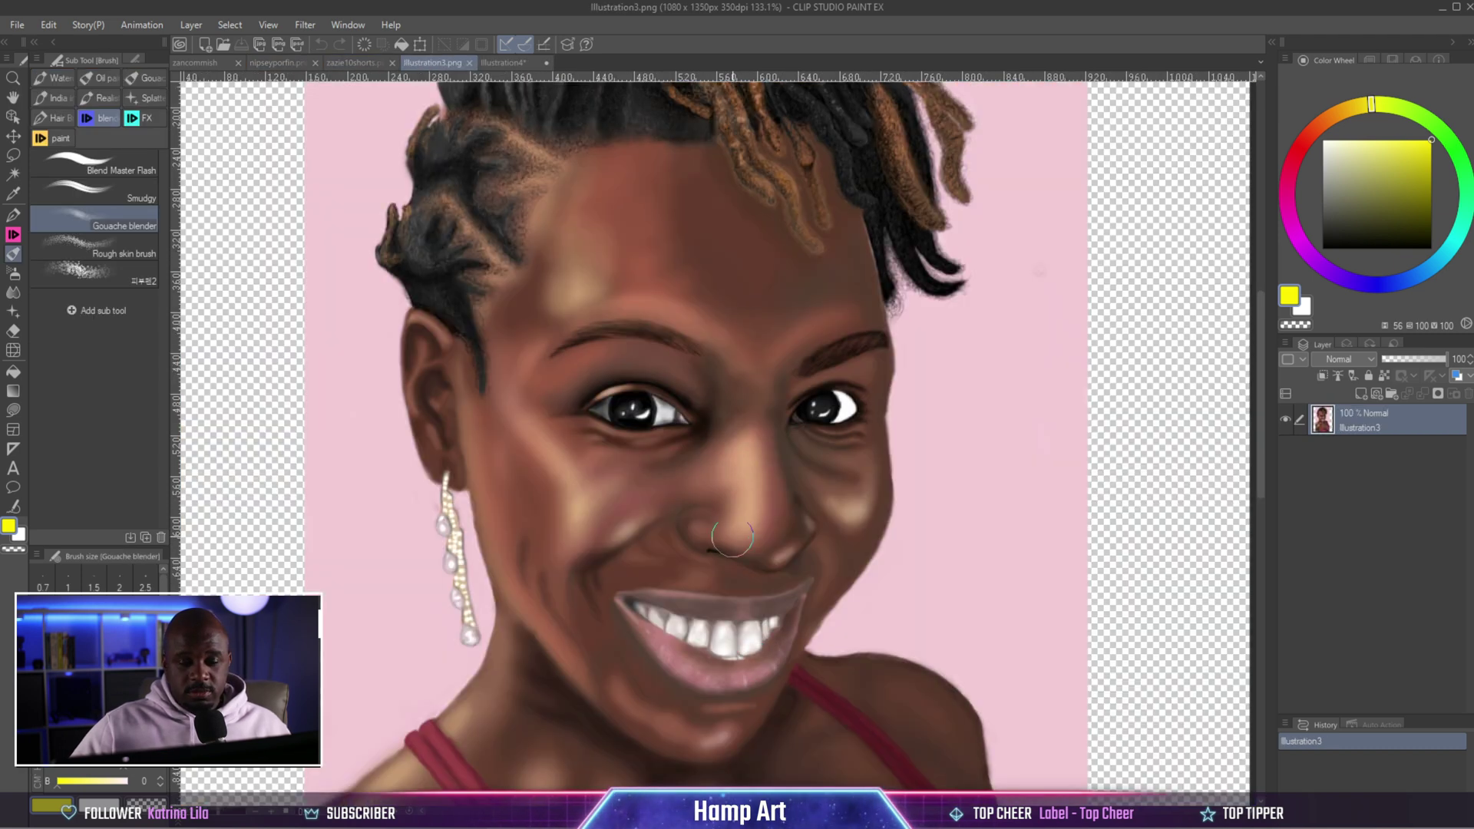
key(ctrl+Tab)
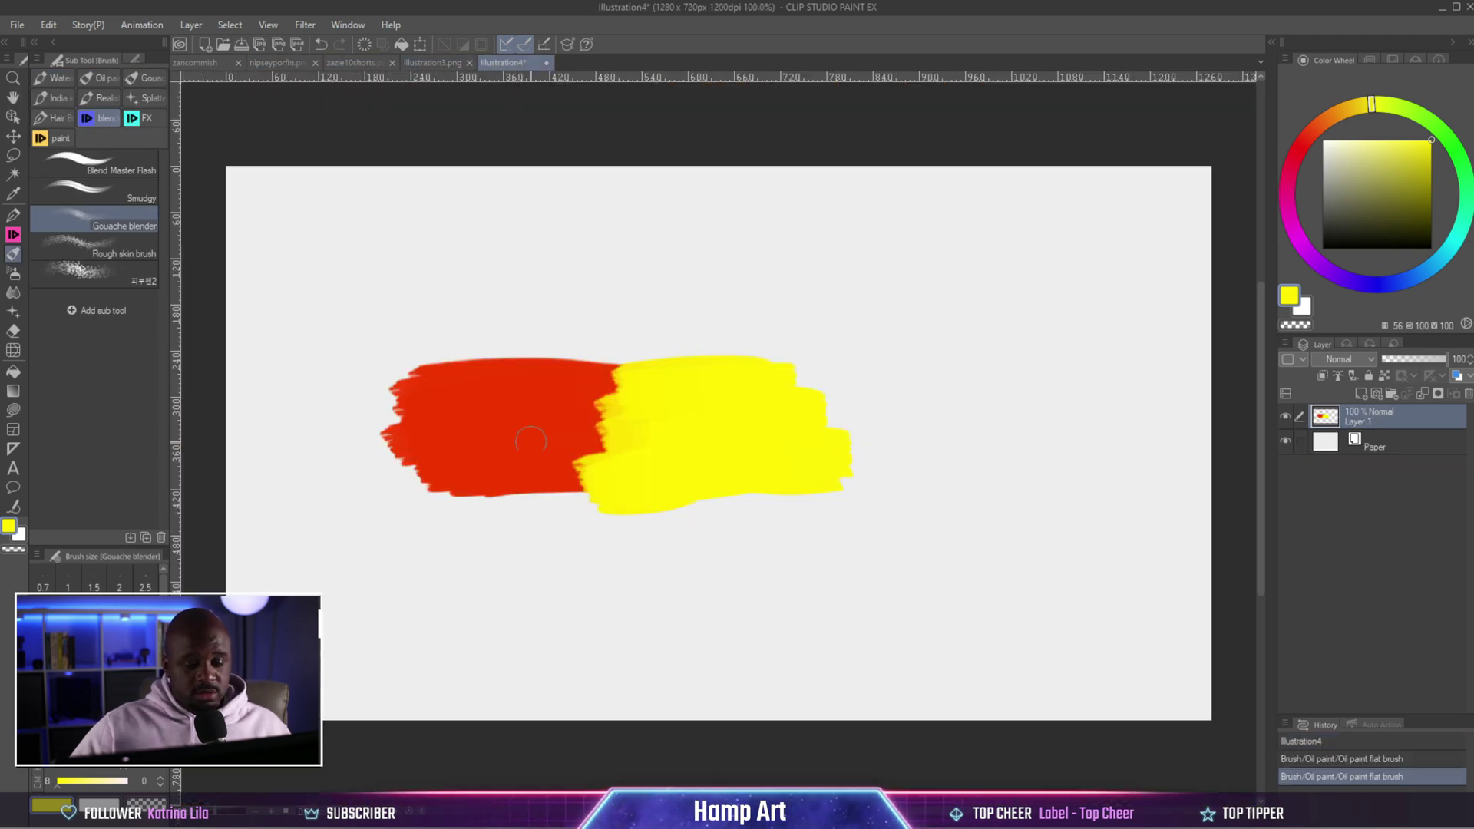
Look through the Blend 2 sub tools, including Blur 2 and Running color on fiber 2
click(11, 293)
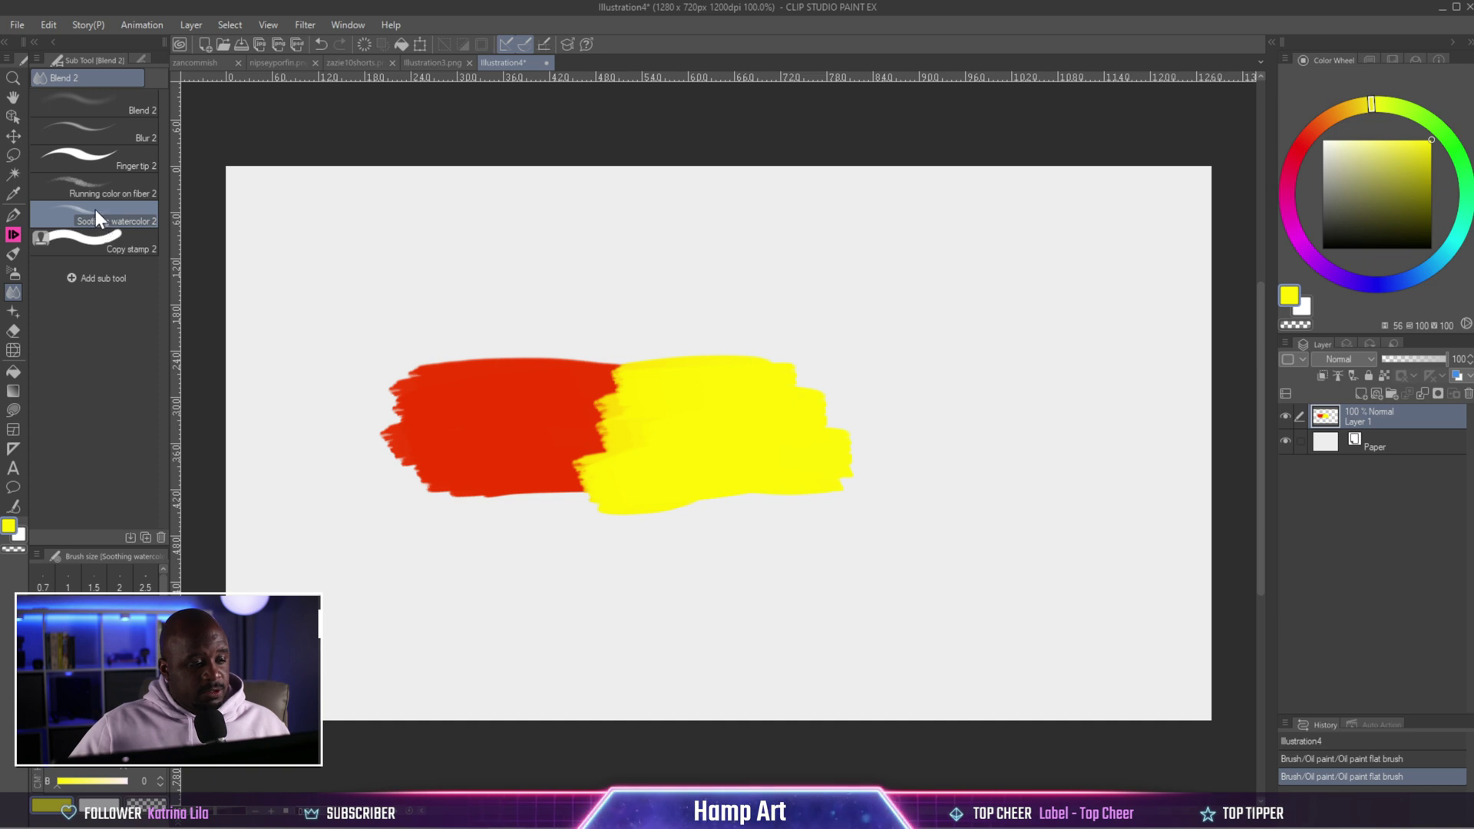
click(118, 130)
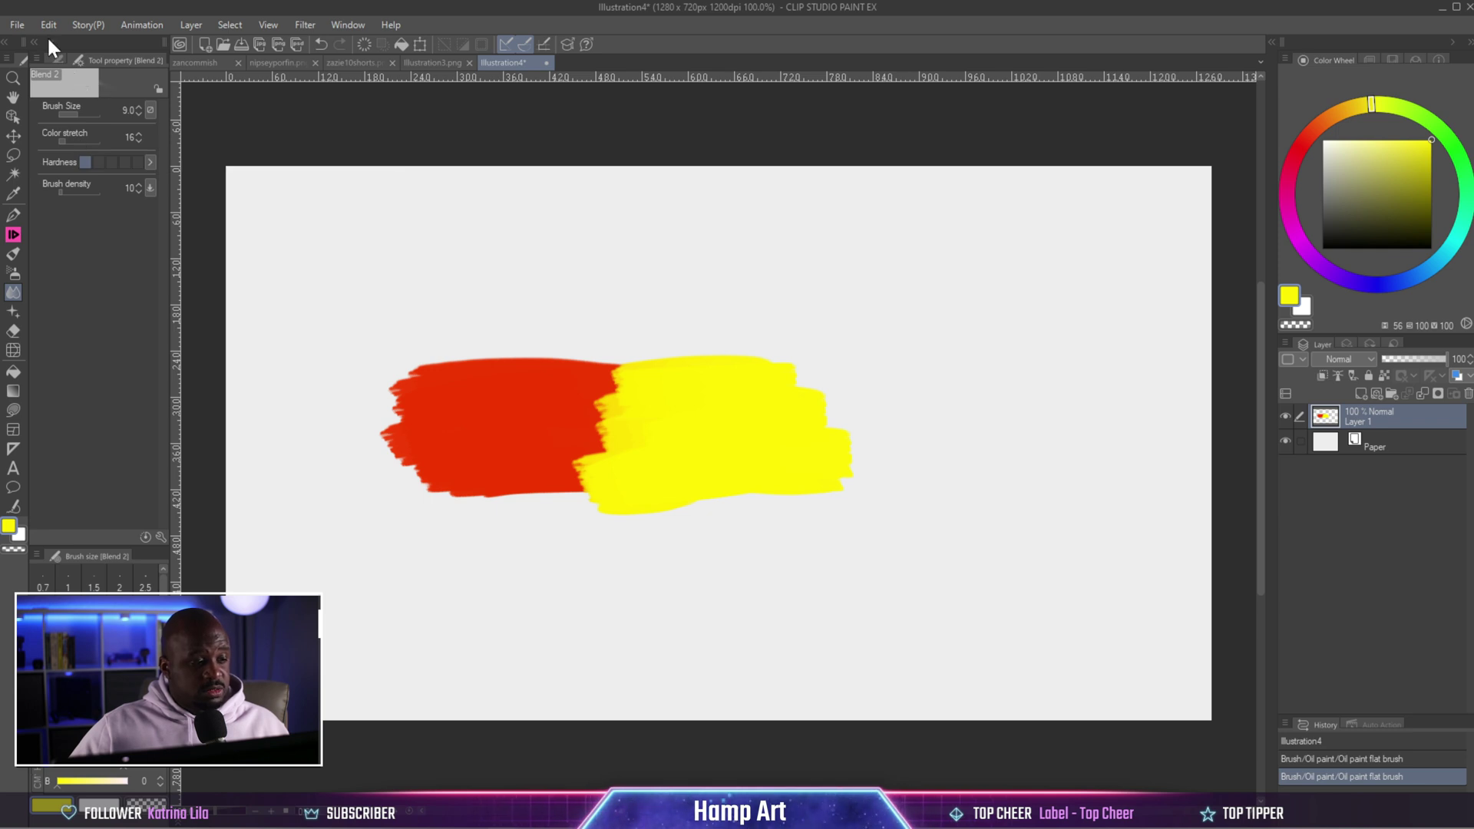
click(58, 56)
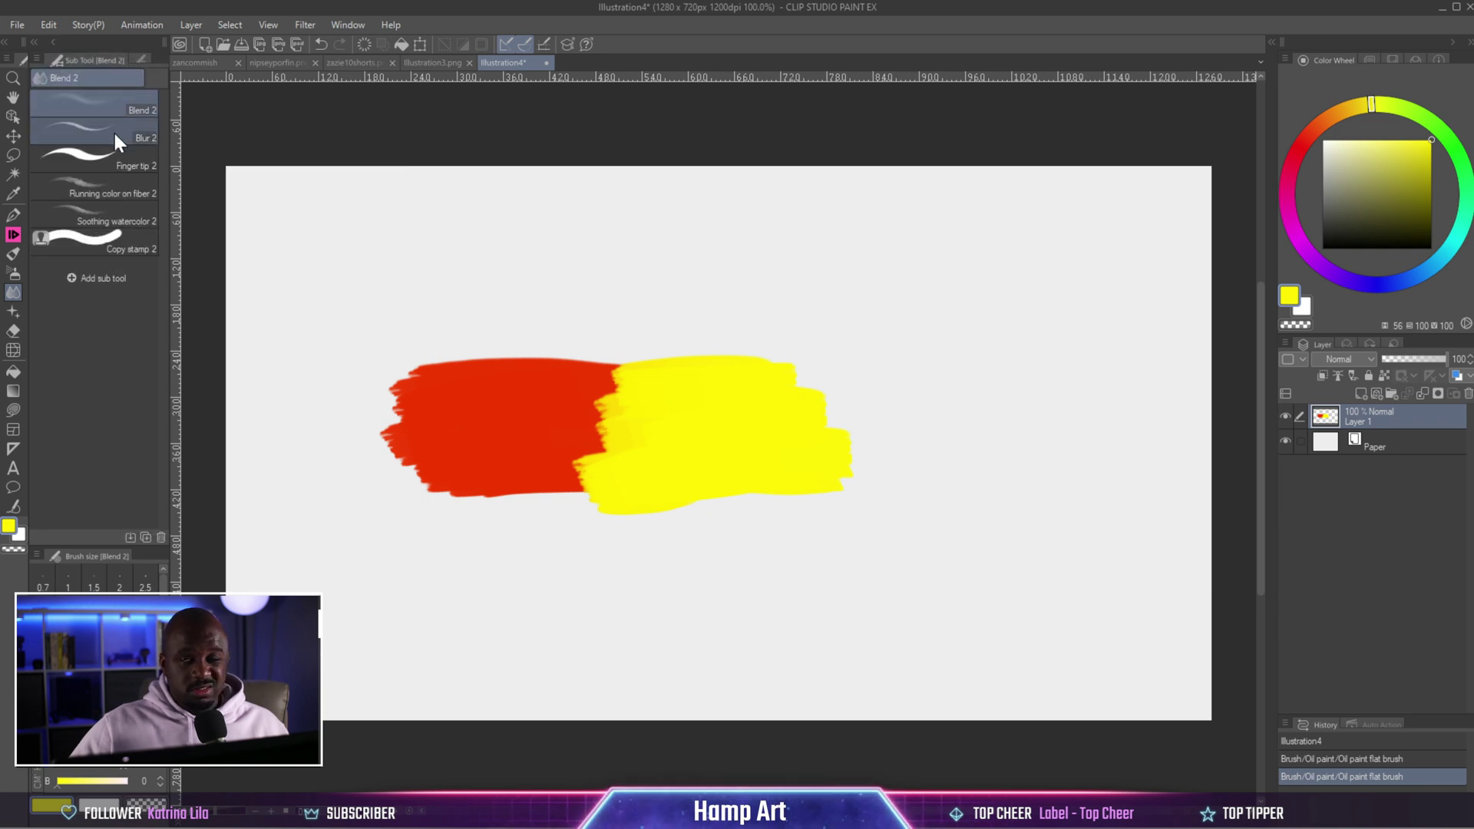
click(83, 187)
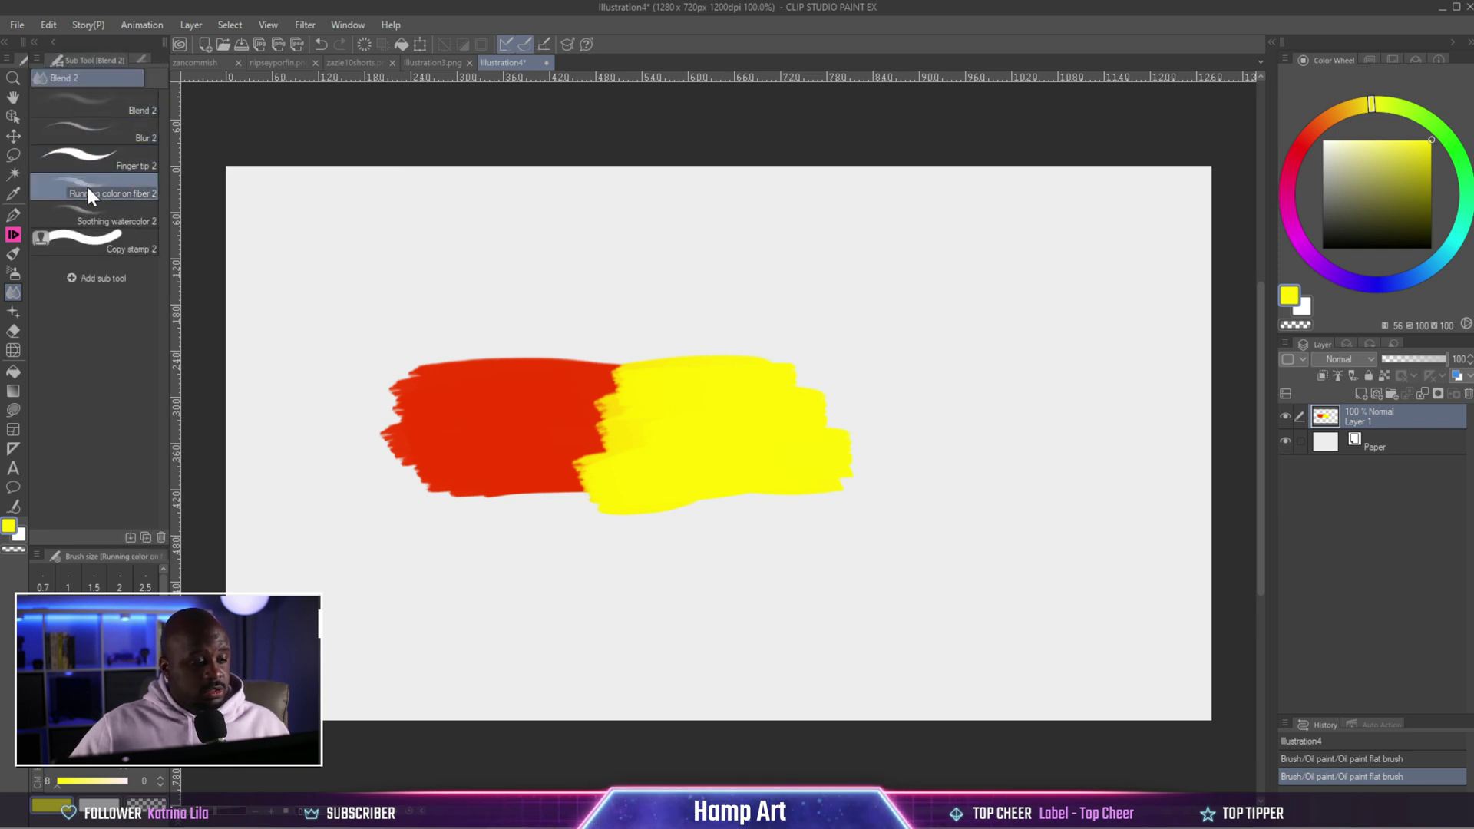
Blend the upper part of the boundary between the red and yellow paint with the Gouache blender brush
click(13, 253)
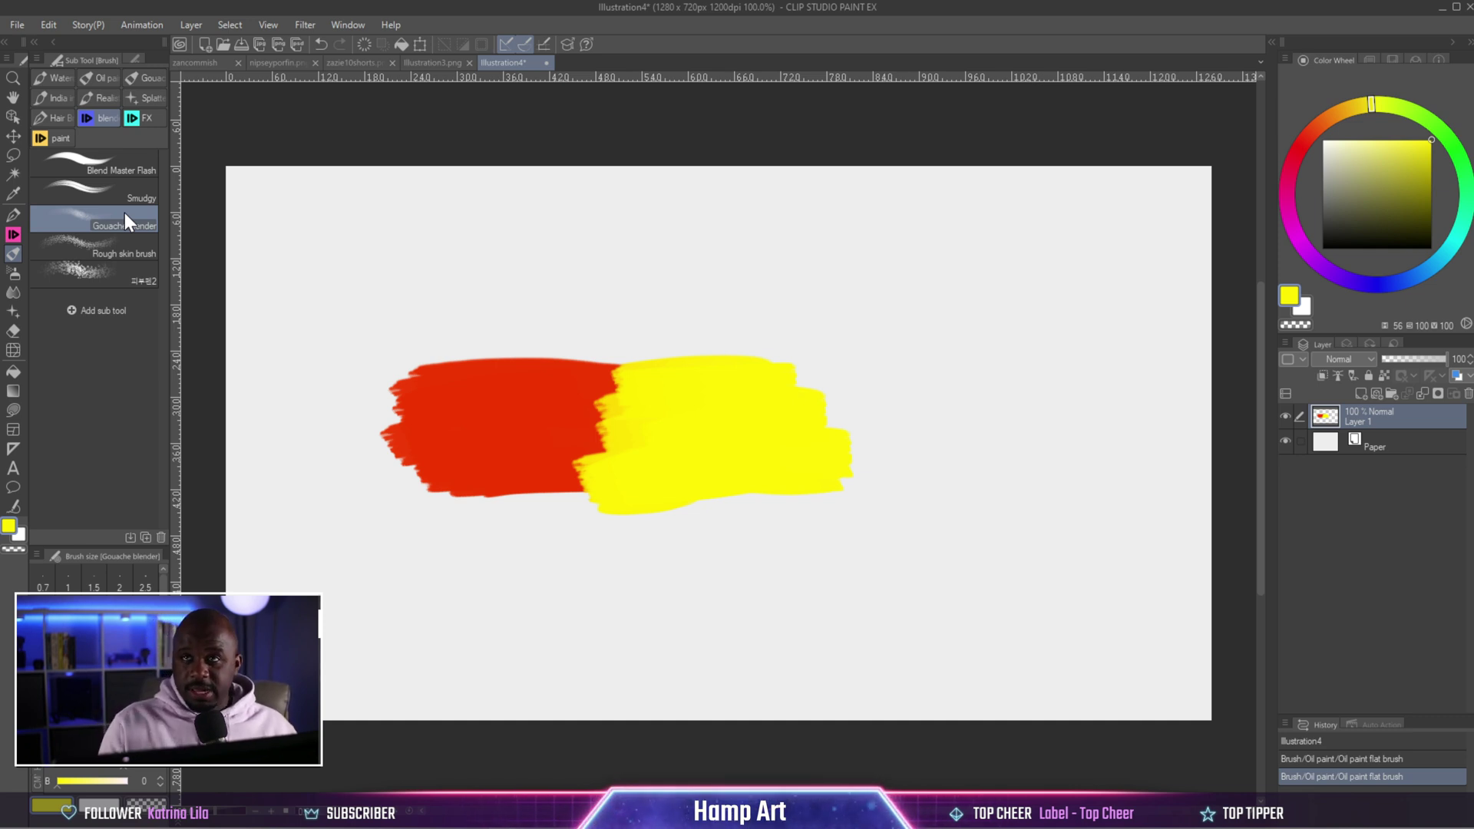
drag(622, 426, 768, 416)
drag(1088, 590, 1116, 526)
scroll(995, 496, up, 1)
mouse_move(716, 427)
mouse_down()
mouse_move(684, 425)
mouse_move(767, 405)
mouse_up()
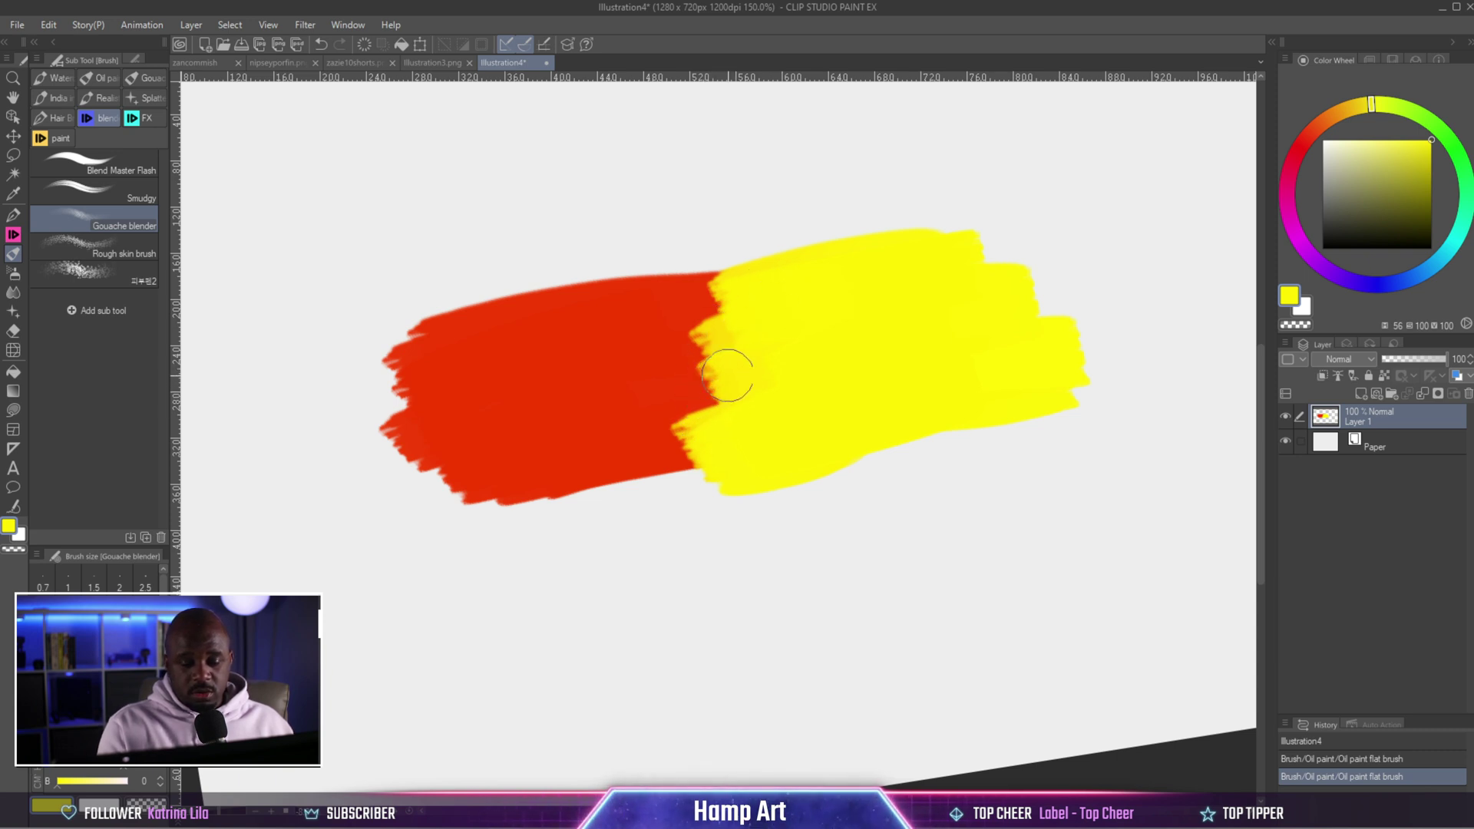
mouse_move(688, 449)
mouse_down()
mouse_move(750, 430)
mouse_move(667, 448)
mouse_move(752, 429)
mouse_move(653, 441)
mouse_move(797, 389)
mouse_move(655, 406)
mouse_move(801, 375)
mouse_move(663, 393)
mouse_move(754, 367)
mouse_move(682, 377)
mouse_move(742, 360)
mouse_move(686, 365)
mouse_move(784, 357)
mouse_move(671, 363)
mouse_move(749, 313)
mouse_move(702, 317)
mouse_move(807, 297)
mouse_move(701, 308)
mouse_move(807, 288)
mouse_move(713, 300)
mouse_move(768, 271)
mouse_up()
mouse_move(692, 301)
mouse_down()
mouse_move(731, 295)
mouse_move(714, 321)
mouse_move(743, 312)
mouse_move(689, 332)
mouse_move(790, 300)
mouse_move(680, 333)
mouse_move(787, 299)
mouse_move(712, 320)
mouse_move(763, 331)
mouse_move(699, 368)
mouse_move(727, 367)
mouse_move(669, 373)
mouse_move(794, 349)
mouse_move(669, 388)
mouse_move(777, 365)
mouse_move(682, 387)
mouse_move(805, 375)
mouse_move(685, 396)
mouse_move(796, 342)
mouse_up()
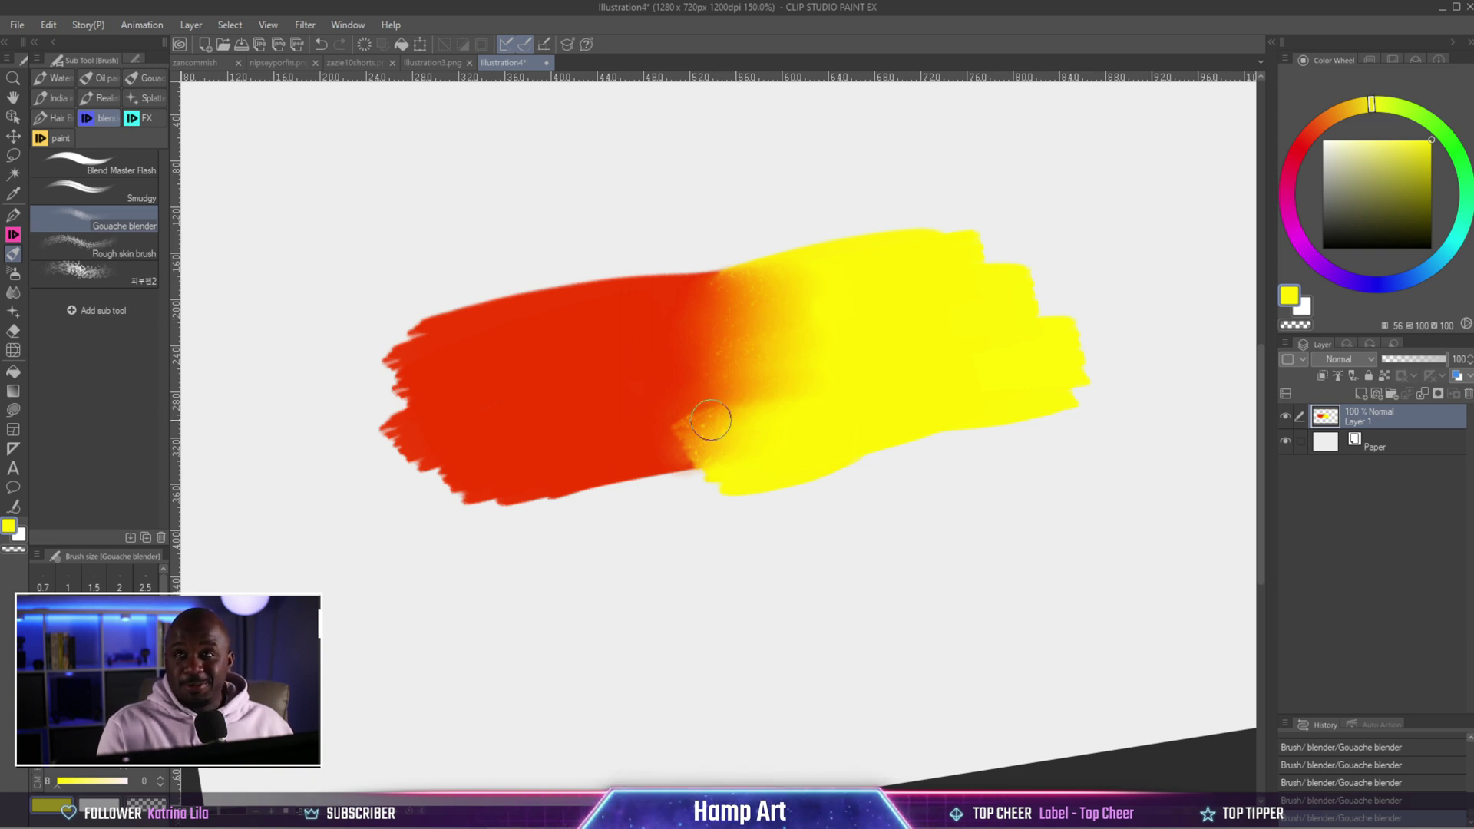
Blend the lower jagged edge between red and yellow into an orange transition with the Gouache blender
scroll(719, 415, up, 4)
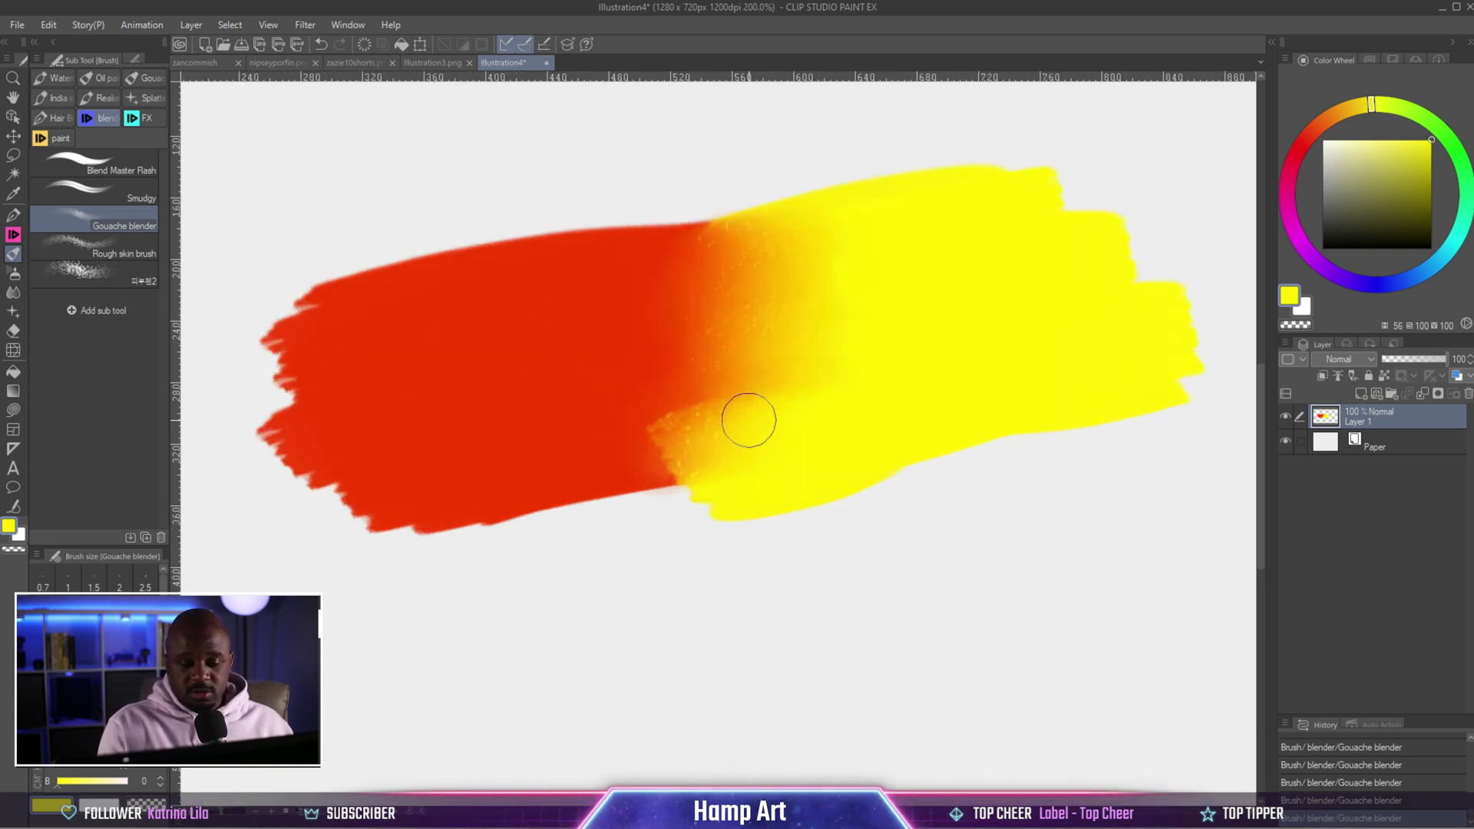
drag(747, 421, 870, 513)
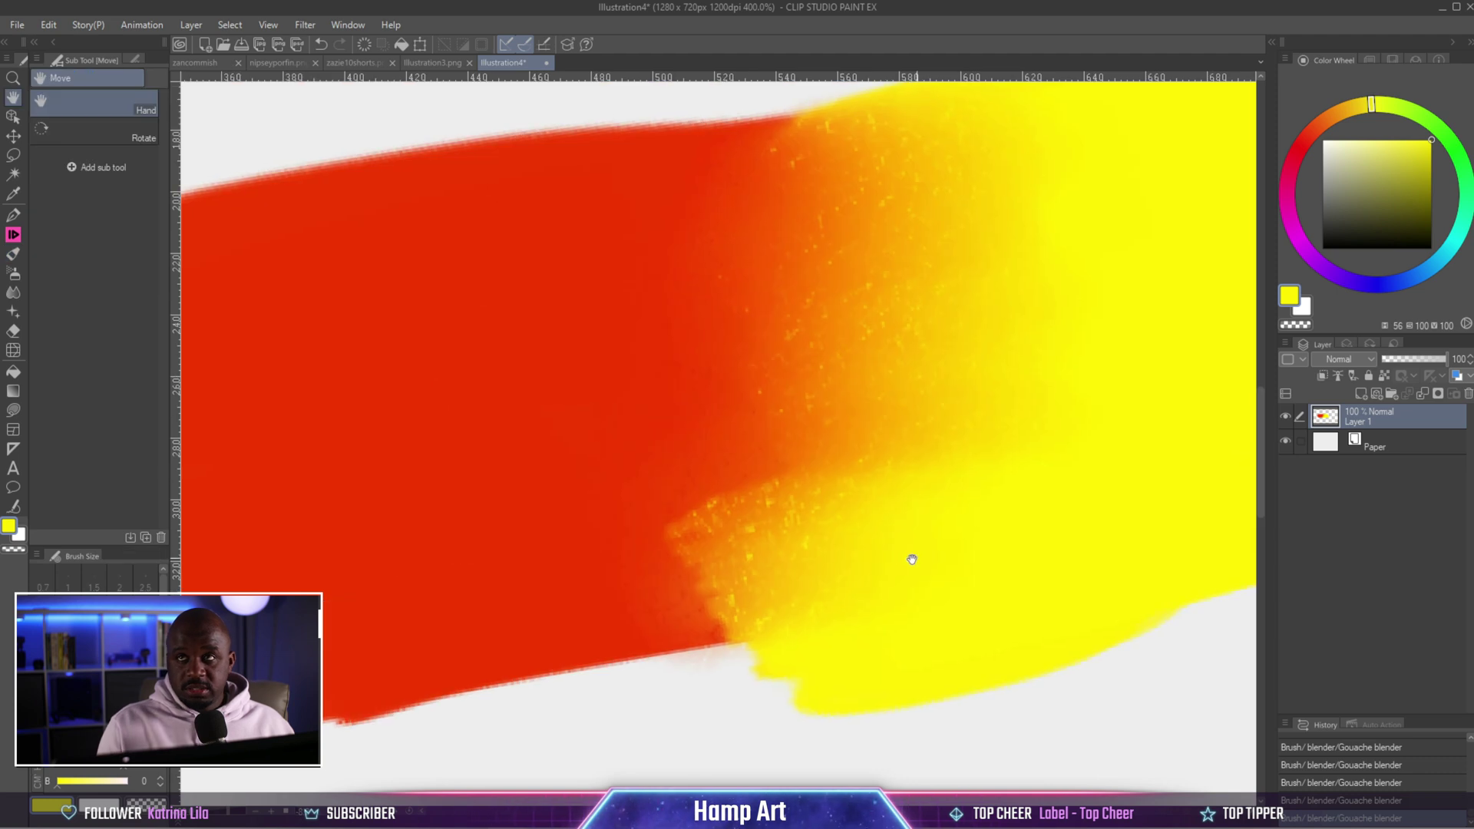
drag(811, 463, 675, 500)
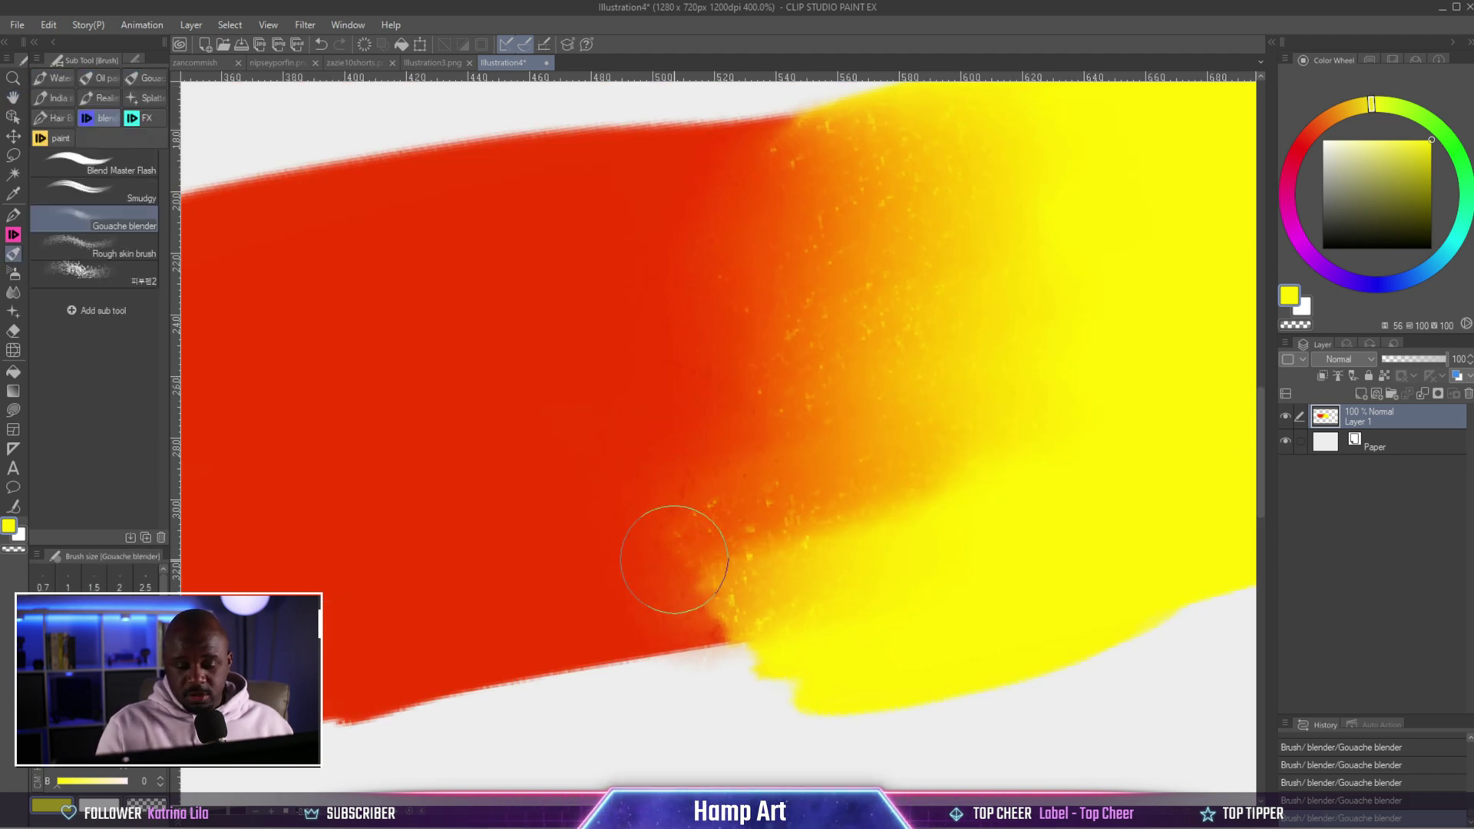
drag(668, 553, 707, 575)
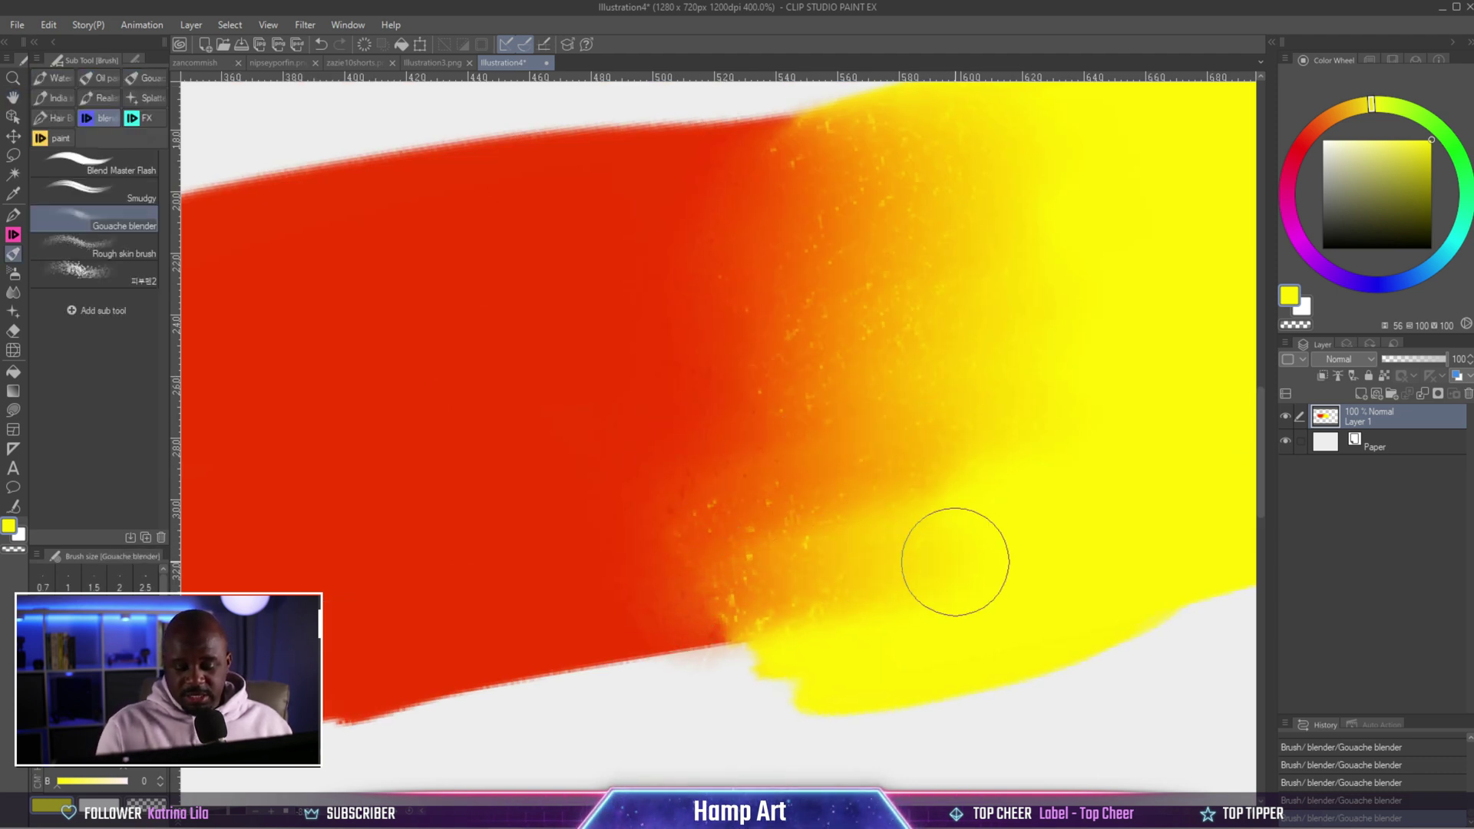
mouse_move(951, 565)
mouse_down()
mouse_move(806, 560)
mouse_move(708, 606)
mouse_up()
drag(846, 573, 691, 577)
Sample colours across the blended area from red-orange through orange and yellow to the blank canvas
alt+click(691, 577)
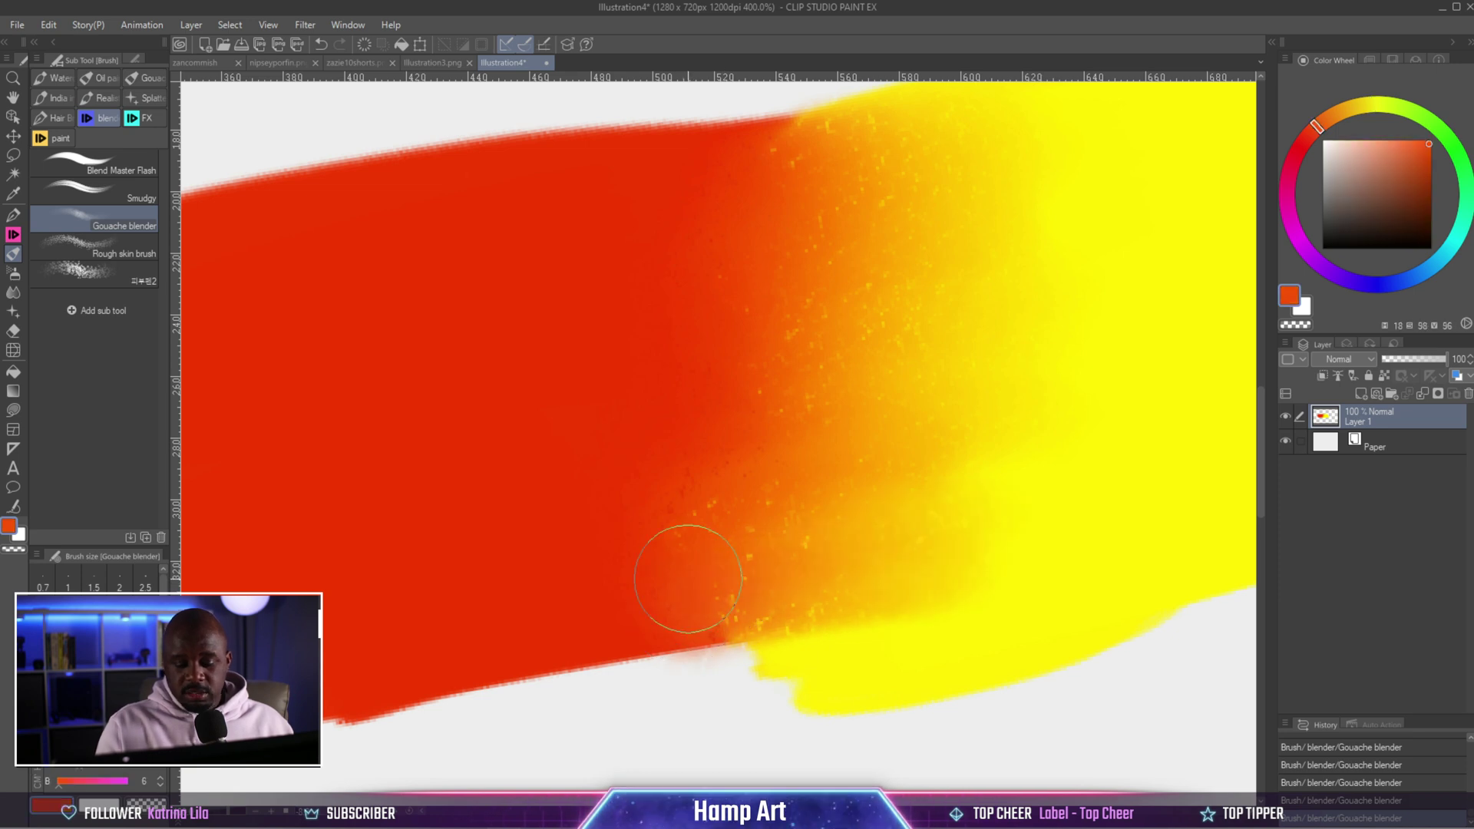
alt+click(826, 576)
alt+click(948, 542)
scroll(1052, 361, down, 2)
alt+click(1046, 530)
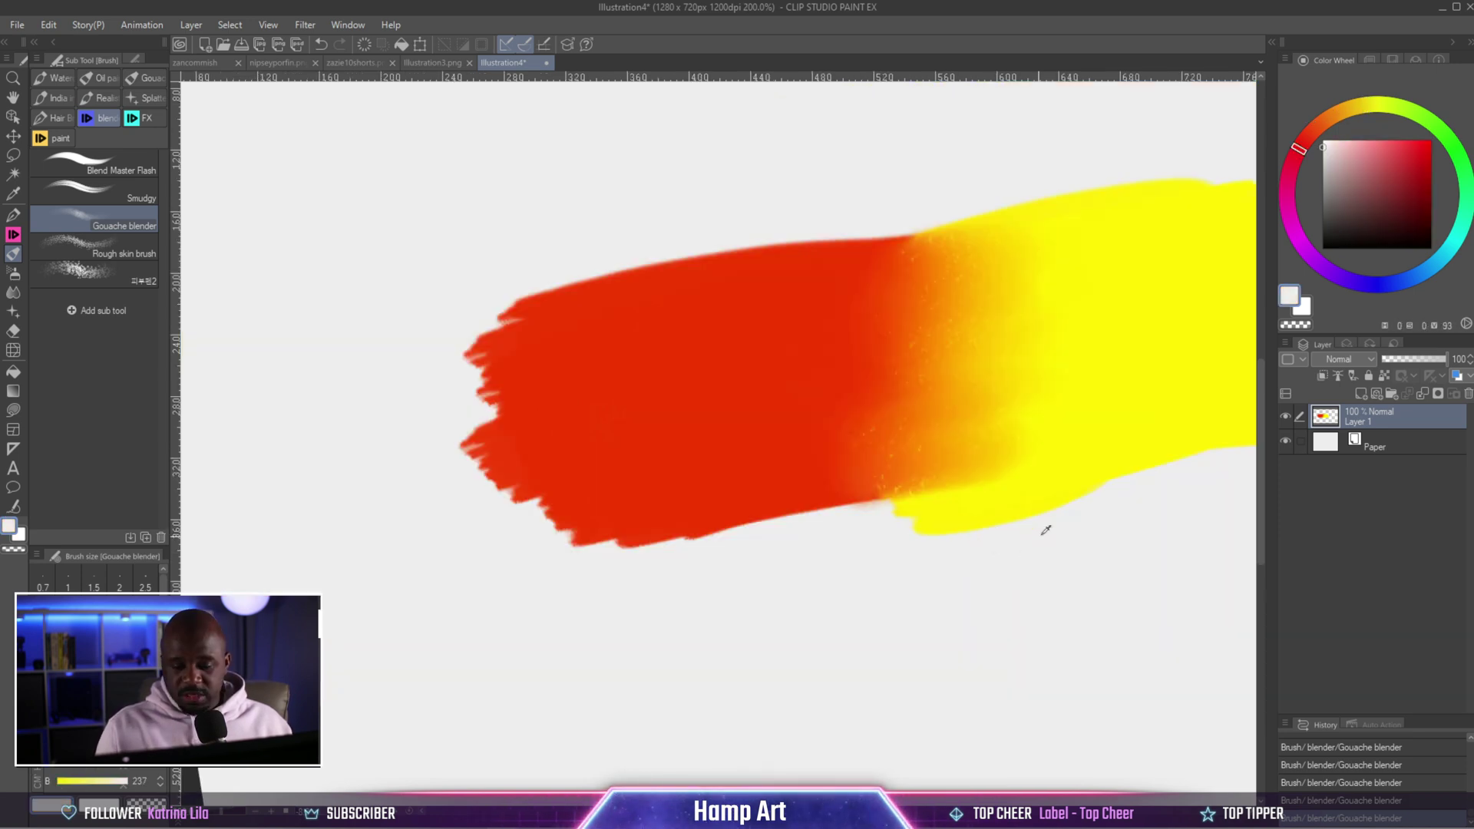
Smooth the whole red-to-yellow transition into a wider, softer gradient with the Gouache blender
key(space)
drag(1089, 528, 948, 602)
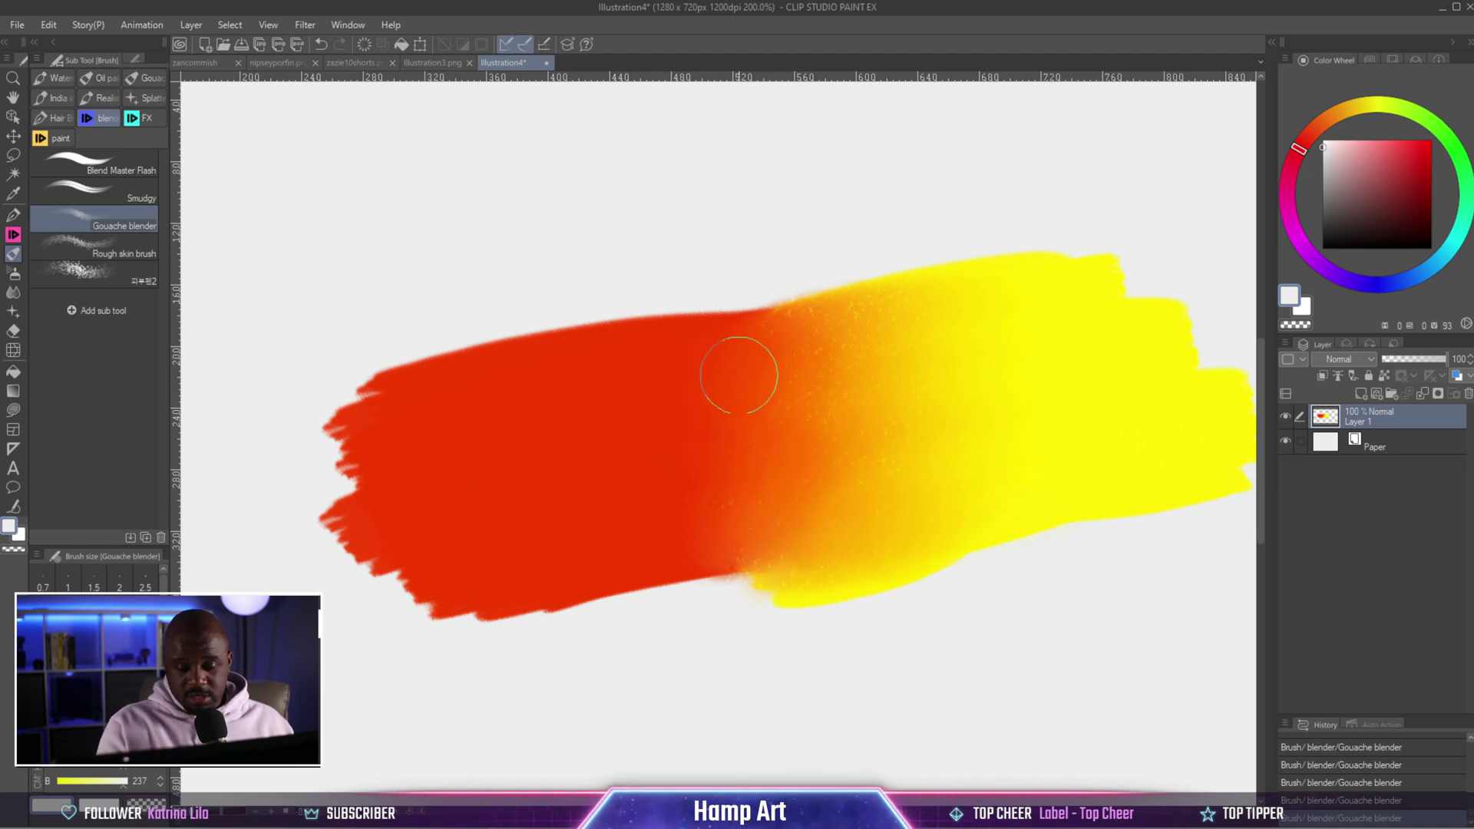
mouse_move(740, 375)
mouse_down()
mouse_move(737, 476)
mouse_move(704, 538)
mouse_move(711, 453)
mouse_move(787, 360)
mouse_move(846, 367)
mouse_move(844, 491)
mouse_move(821, 534)
mouse_move(743, 531)
mouse_move(751, 546)
mouse_move(744, 523)
mouse_move(819, 350)
mouse_move(881, 344)
mouse_move(885, 326)
mouse_move(767, 552)
mouse_move(887, 552)
mouse_move(936, 475)
mouse_move(946, 442)
mouse_move(893, 446)
mouse_move(808, 497)
mouse_move(831, 482)
mouse_move(855, 368)
mouse_move(811, 534)
mouse_move(784, 520)
mouse_move(744, 543)
mouse_move(765, 337)
mouse_move(723, 388)
mouse_move(711, 492)
mouse_move(725, 356)
mouse_move(719, 508)
mouse_move(770, 435)
mouse_move(801, 331)
mouse_move(833, 335)
mouse_move(787, 484)
mouse_move(821, 493)
mouse_move(852, 445)
mouse_move(859, 518)
mouse_move(888, 474)
mouse_move(911, 359)
mouse_move(889, 503)
mouse_up()
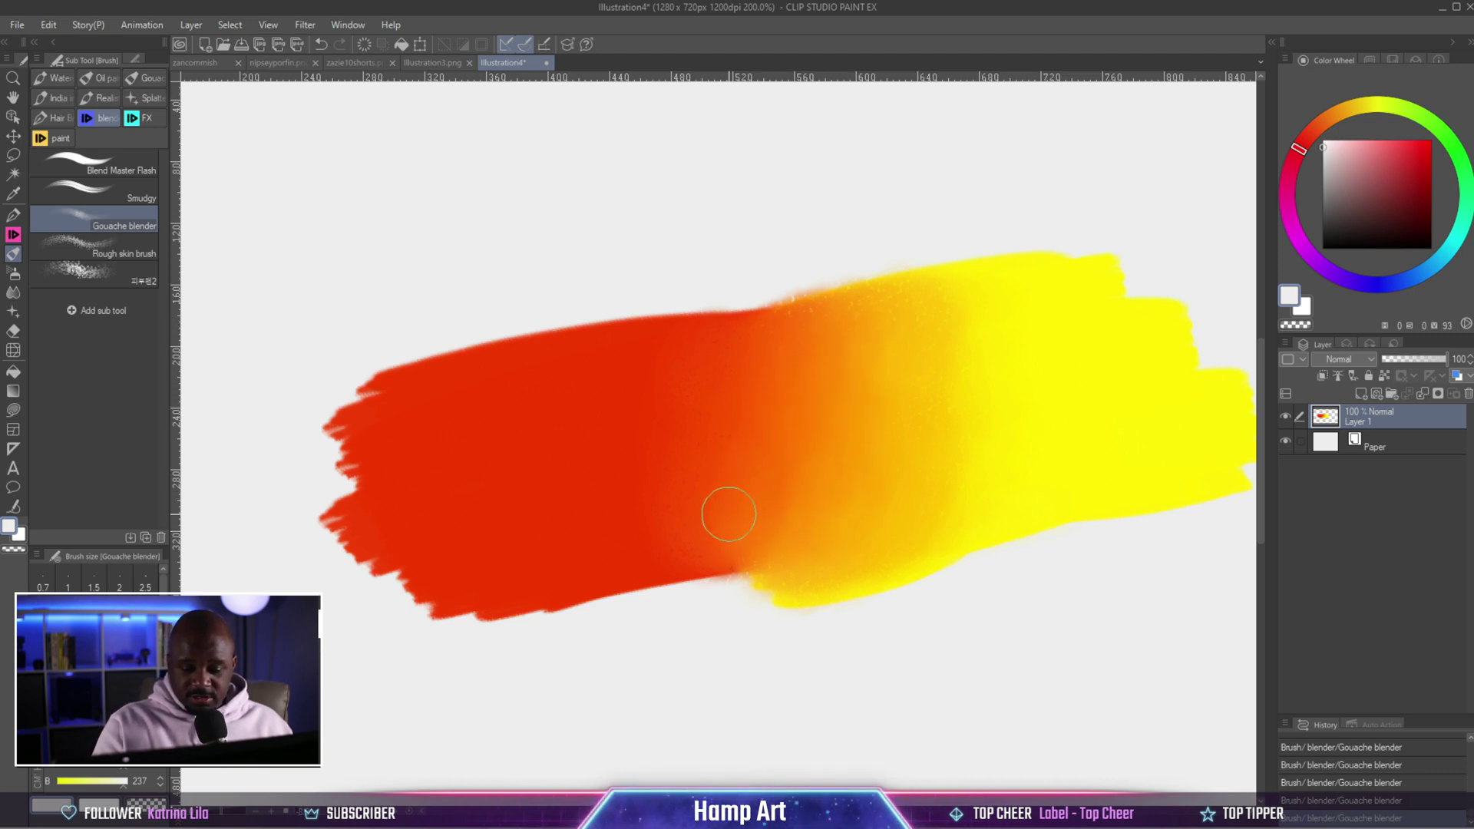
Clear the red-yellow swatch and paint a purple patch overlapped by a blue patch with the Oil paint flat brush
scroll(943, 500, down, 3)
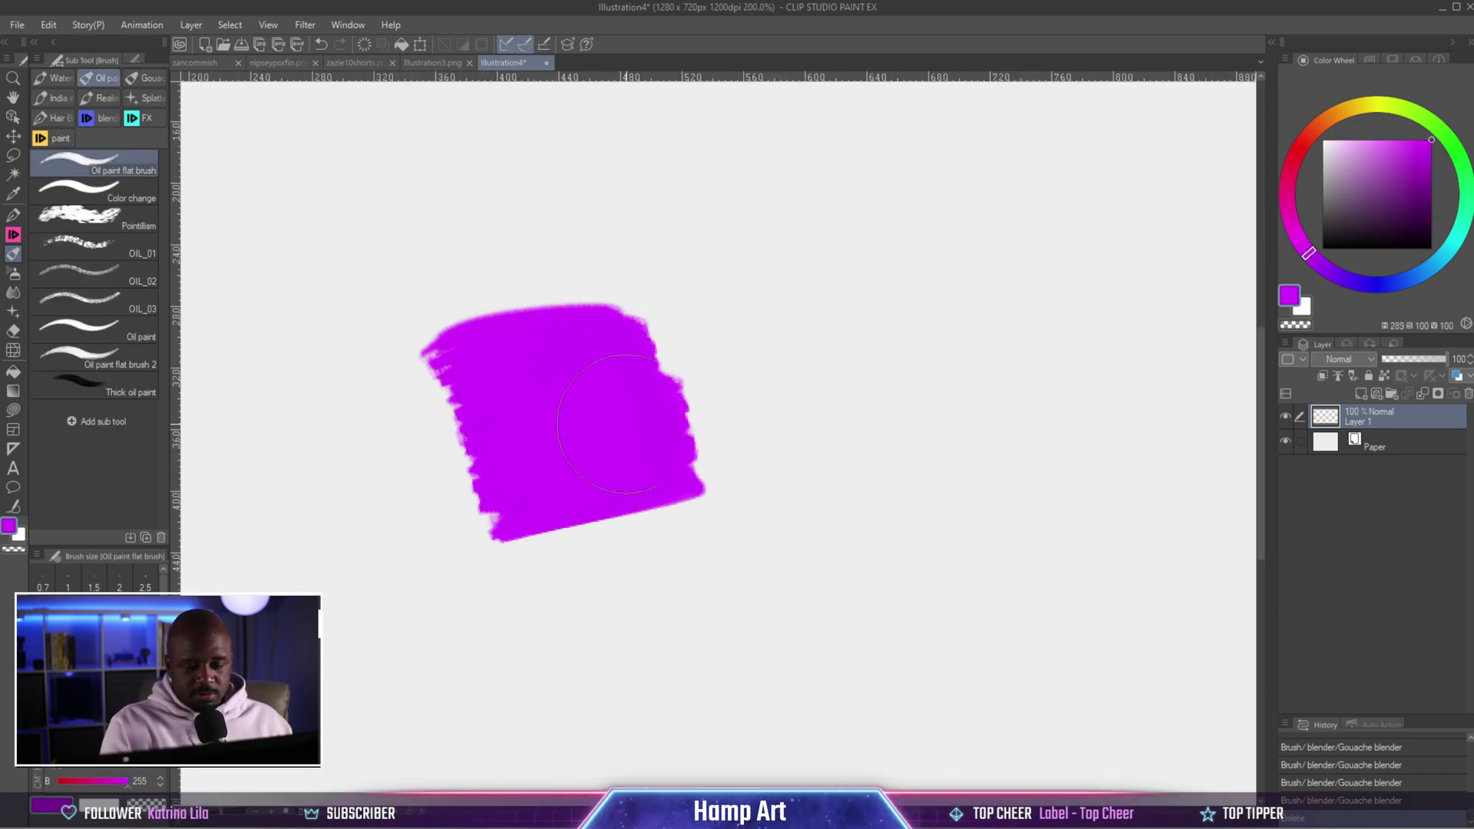
mouse_move(552, 292)
mouse_down()
mouse_move(661, 360)
mouse_move(675, 428)
mouse_up()
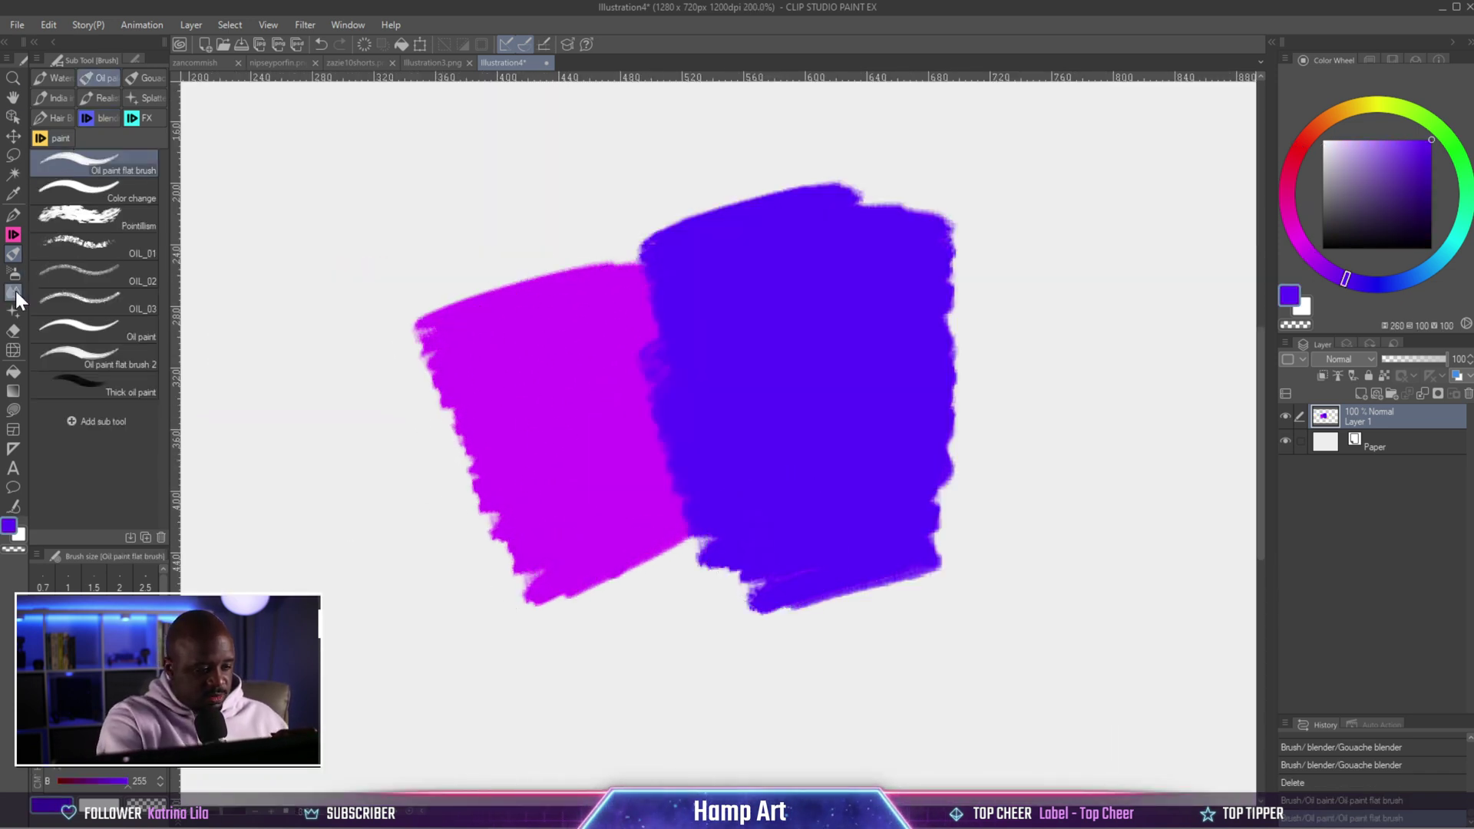
Blend the boundary between the purple and blue patches with the Blend 2 sub tool
click(14, 291)
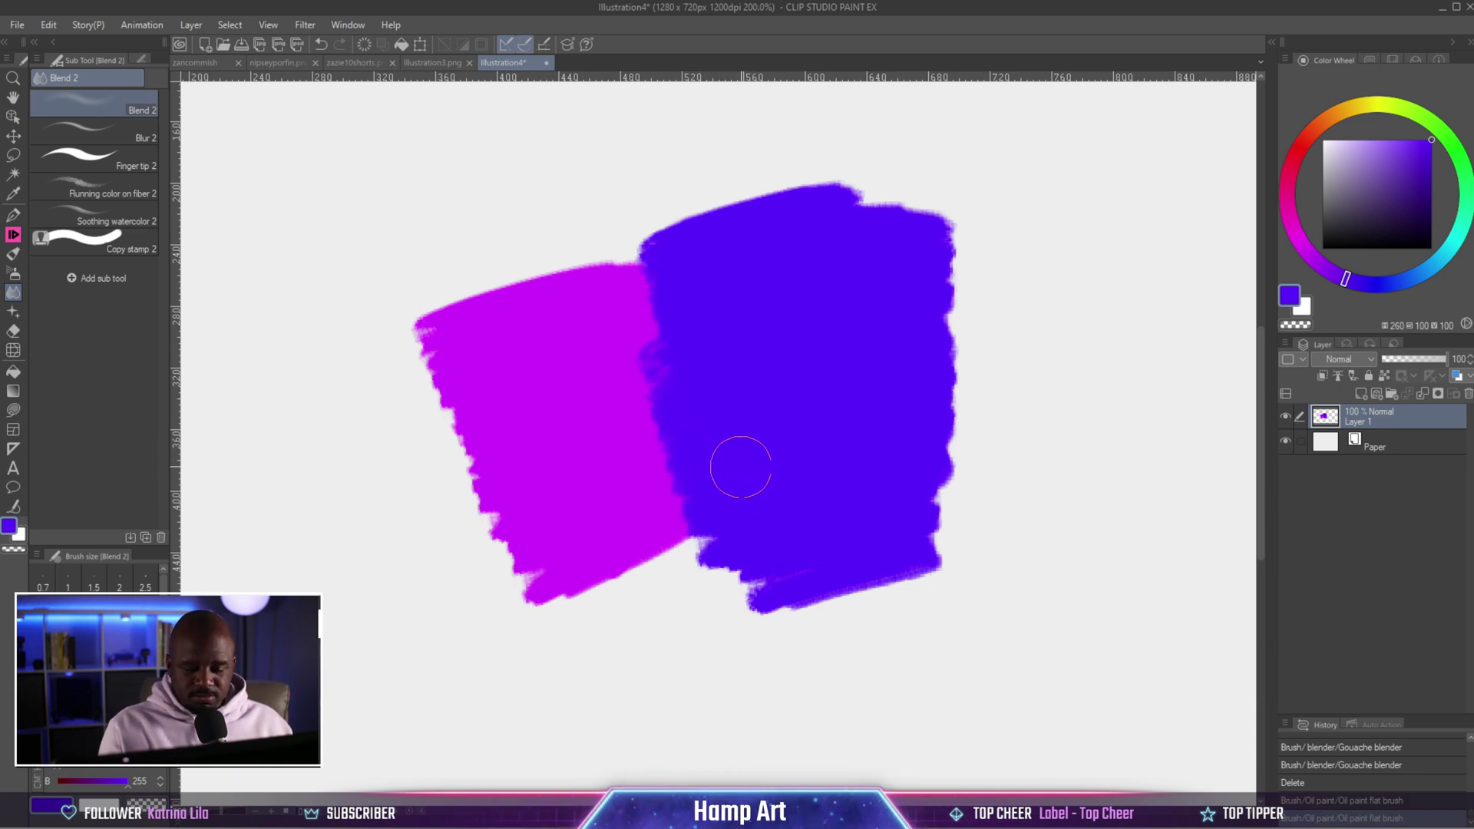
mouse_move(753, 473)
mouse_down()
mouse_move(628, 520)
mouse_move(747, 490)
mouse_move(638, 314)
mouse_move(647, 292)
mouse_move(701, 438)
mouse_up()
drag(812, 441, 579, 330)
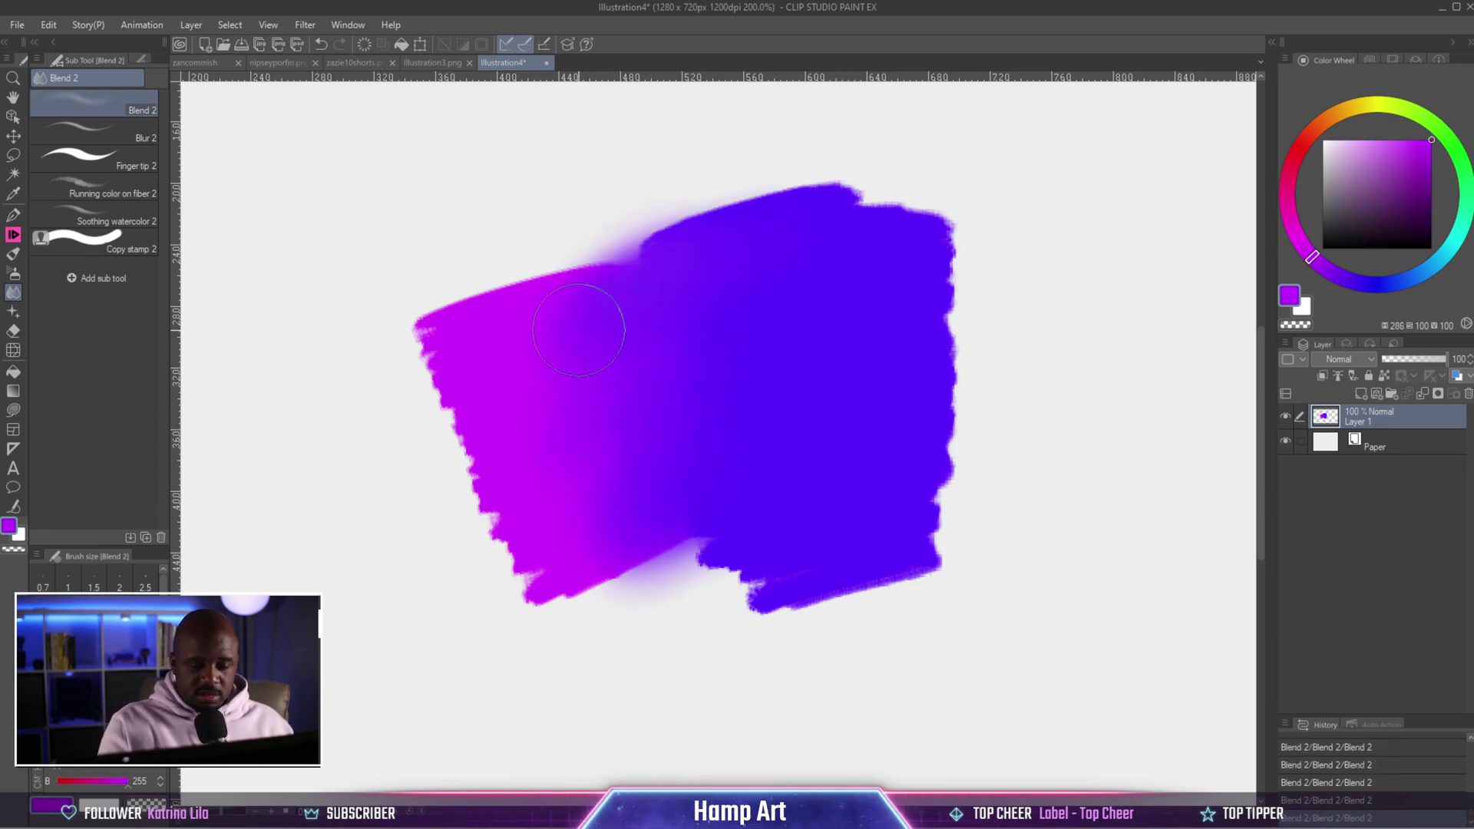
mouse_move(597, 391)
mouse_down()
mouse_move(666, 273)
mouse_move(689, 314)
mouse_move(675, 485)
mouse_up()
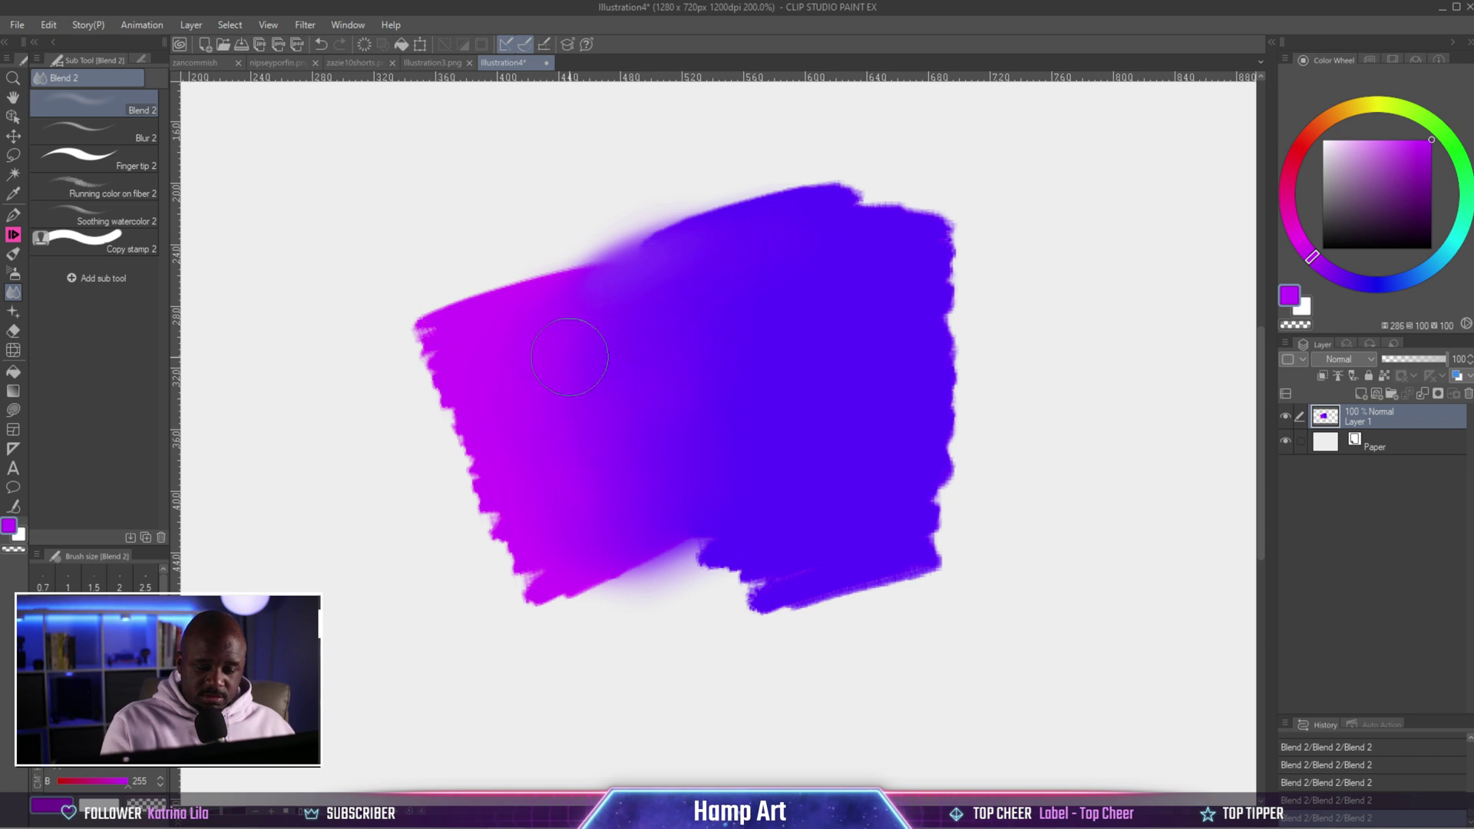
Erase the upper and lower edges of the purple-blue swatch with an enlarged Hard eraser to leave a clean curved band
key(e)
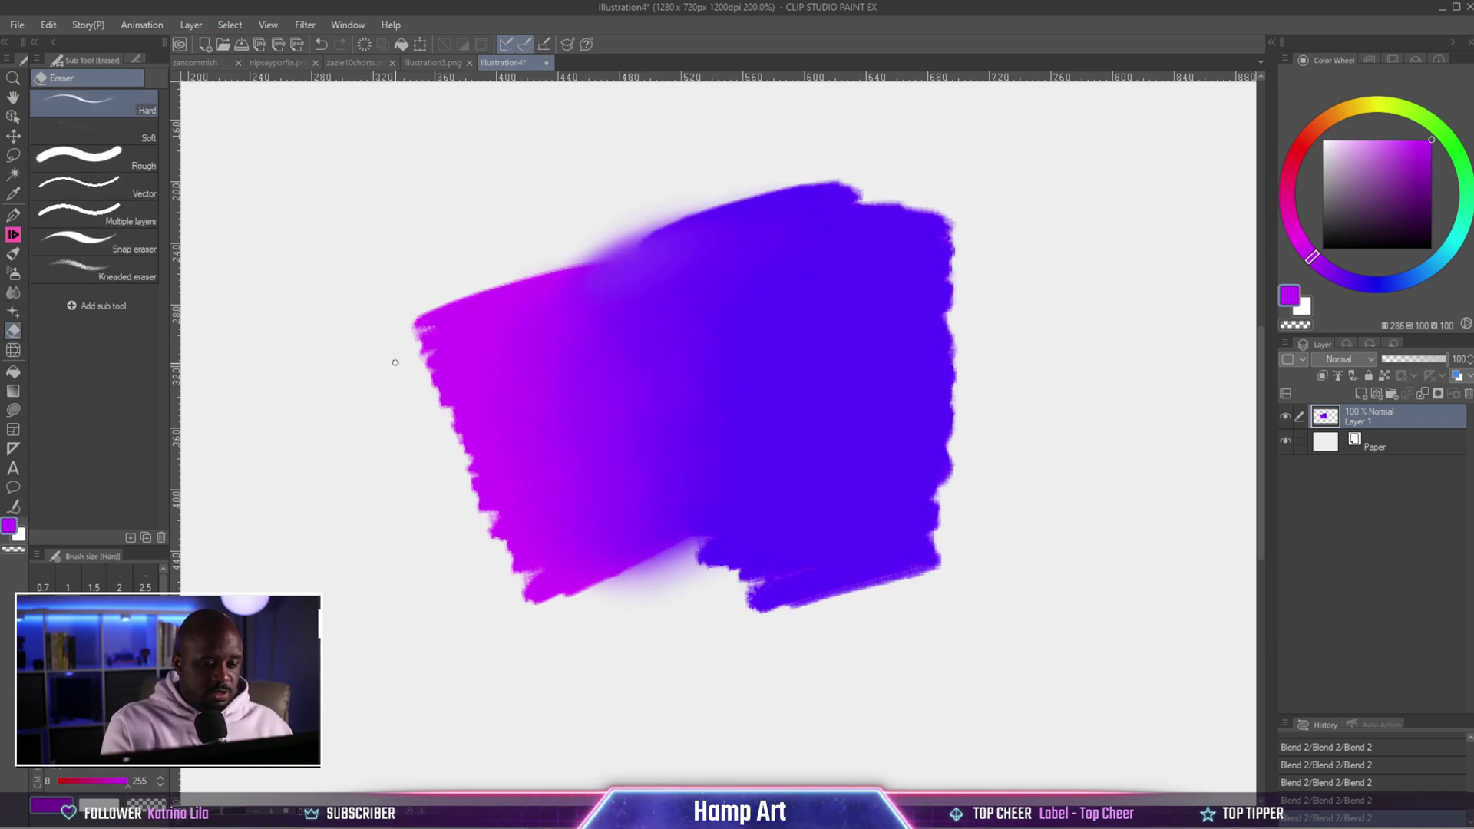
key(])
key(])
key(])
key(])
drag(399, 346, 952, 194)
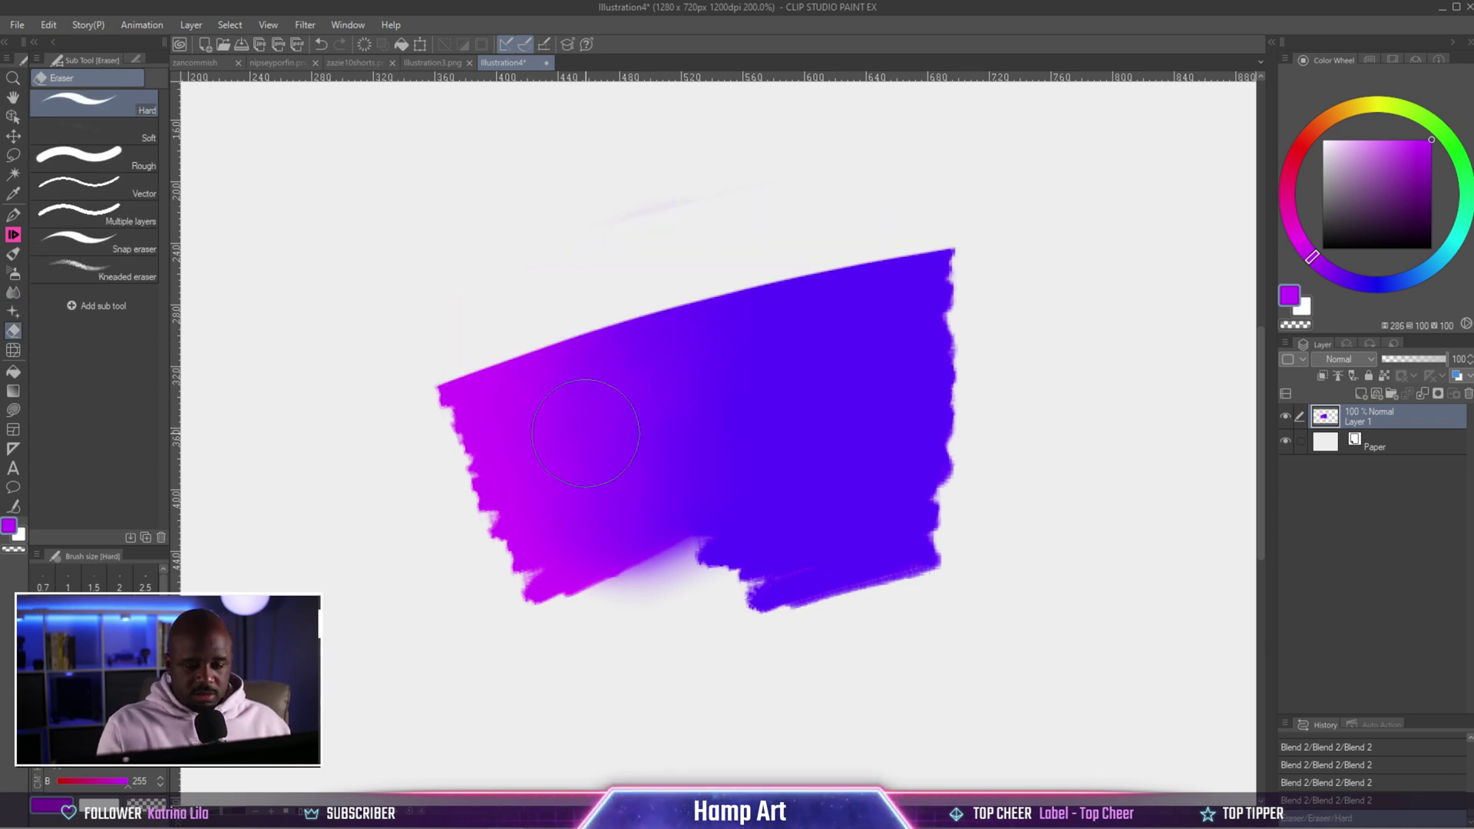
drag(343, 329, 940, 135)
drag(503, 601, 967, 465)
key(j)
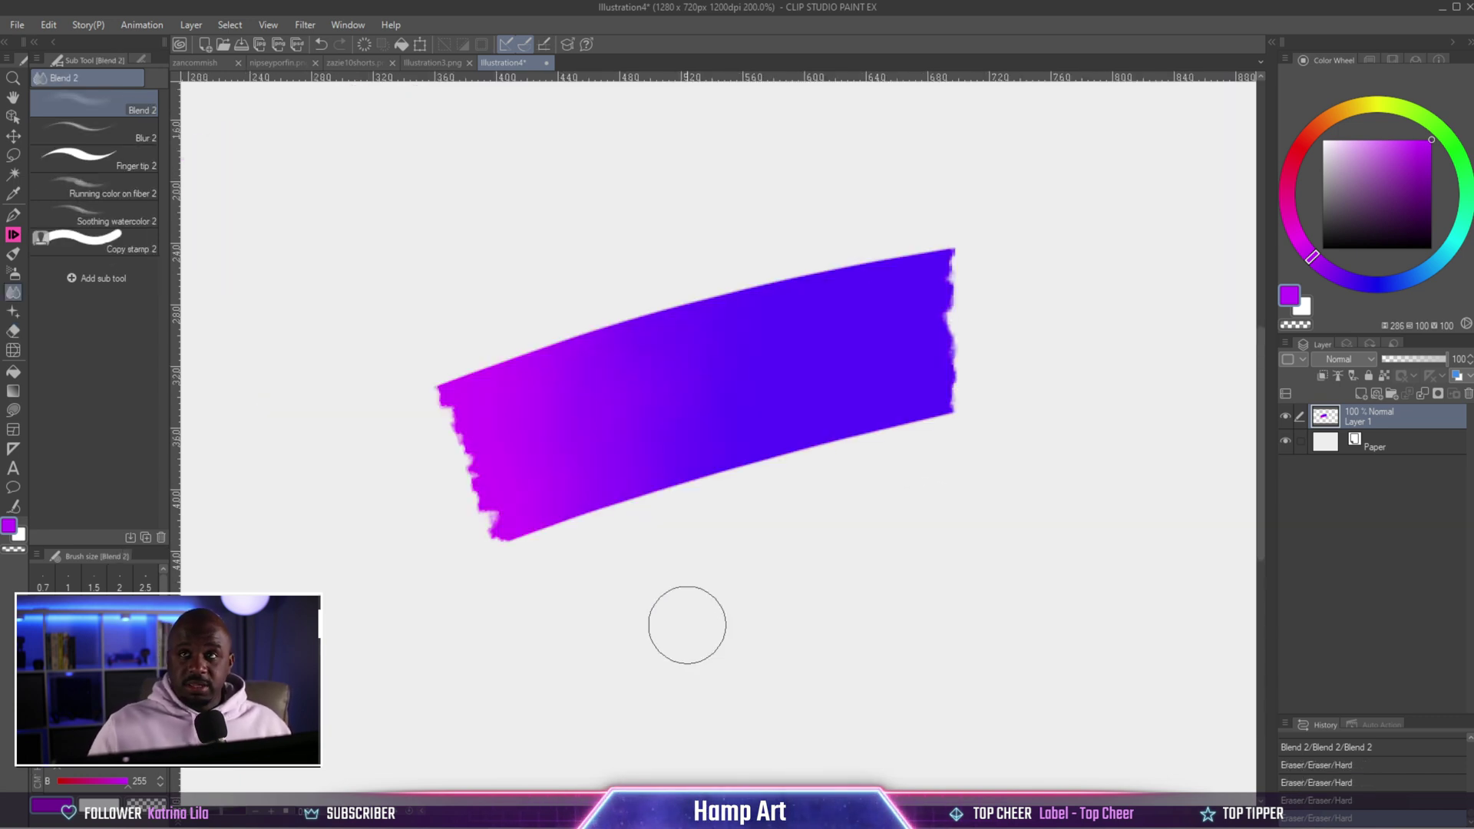
Undo the eraser strokes and the Blend 2 blending, back to the unblended purple and blue patches
key(ctrl+z)
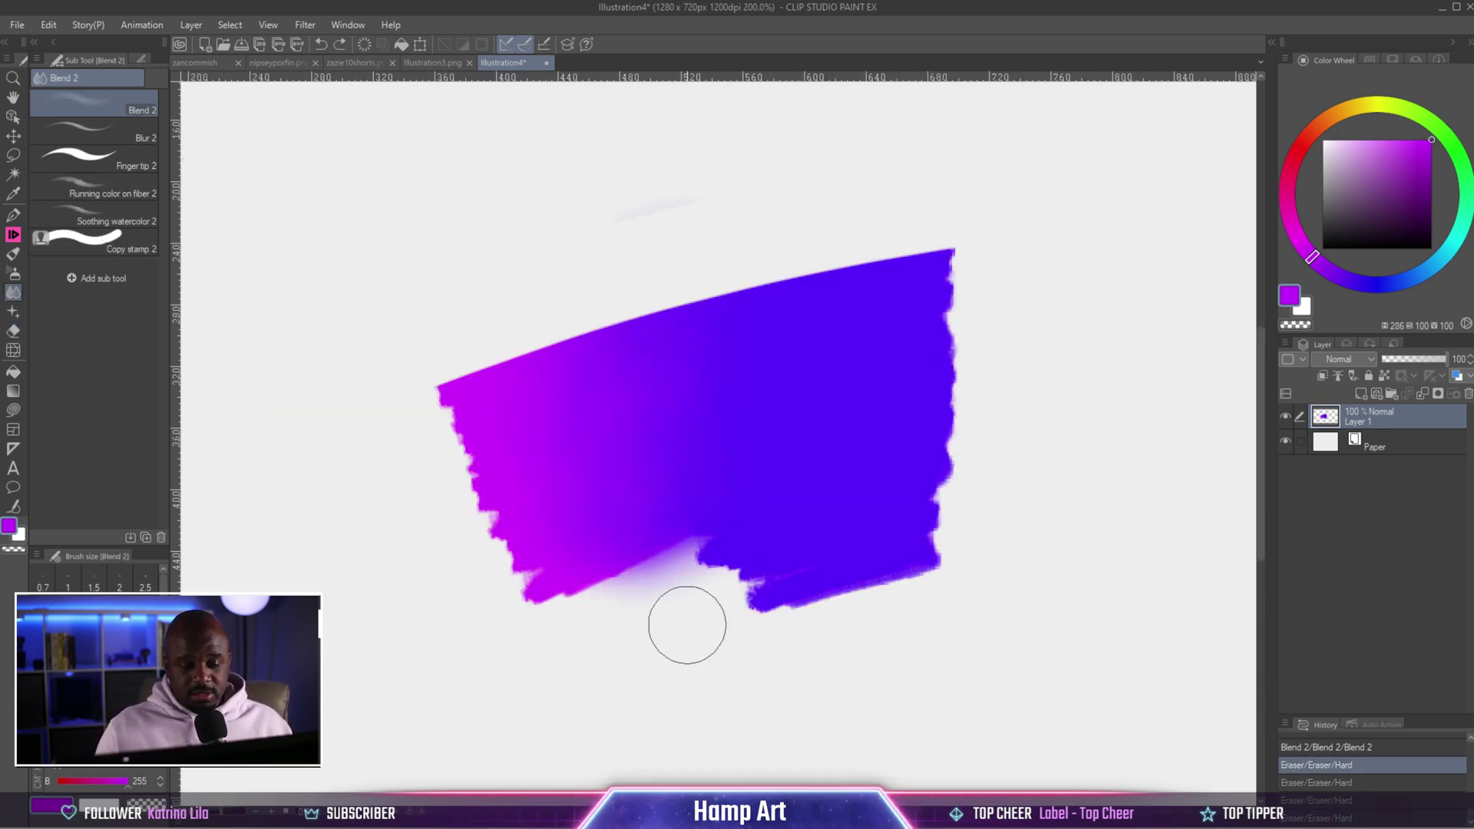
key(ctrl+z)
key(ctrl+z)
Soften the full length of the boundary between the purple and blue patches with the Blur 2 sub tool
click(144, 137)
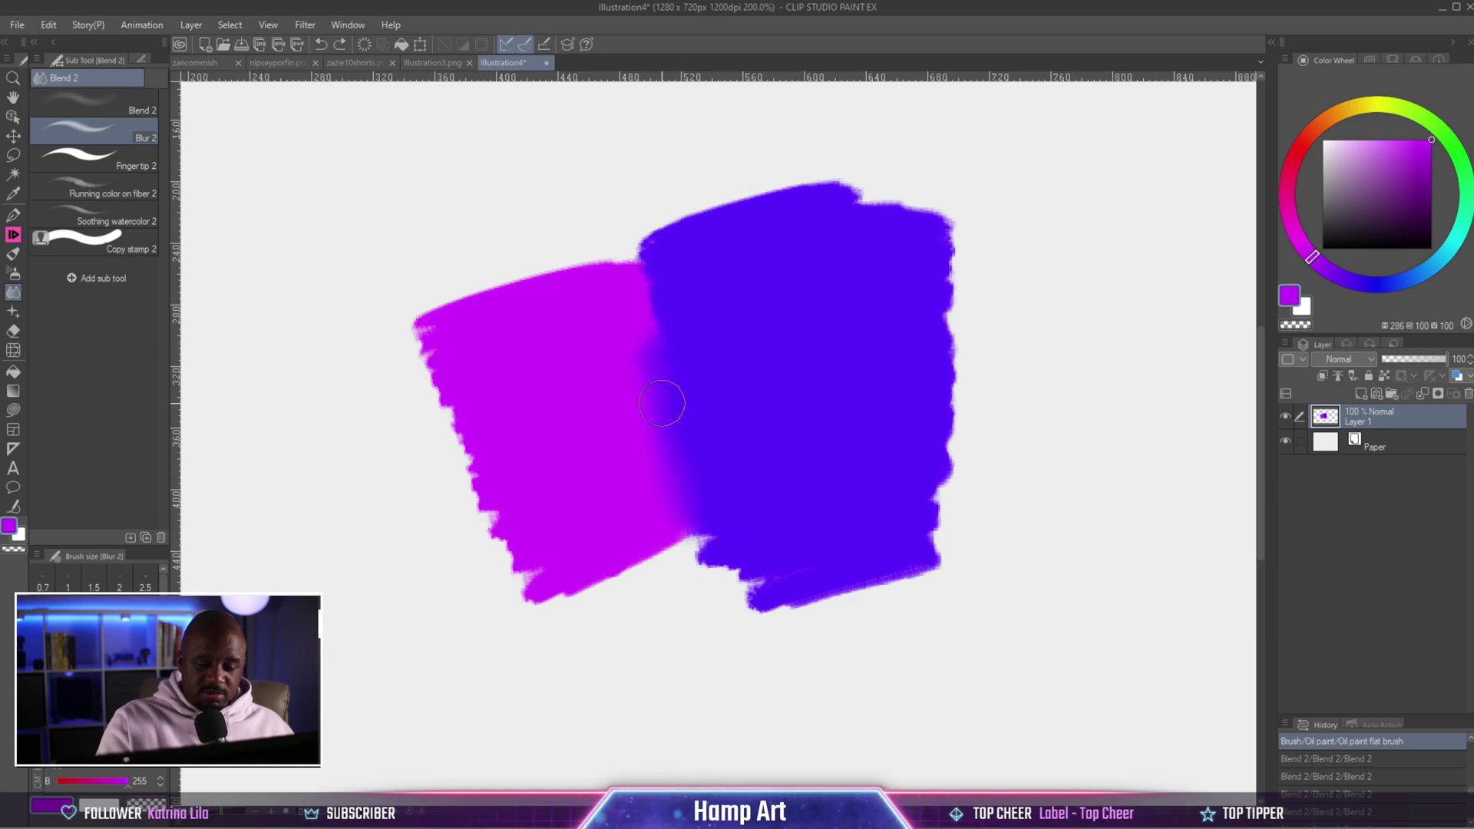
mouse_move(660, 332)
mouse_down()
mouse_move(644, 268)
mouse_move(694, 506)
mouse_move(689, 465)
mouse_up()
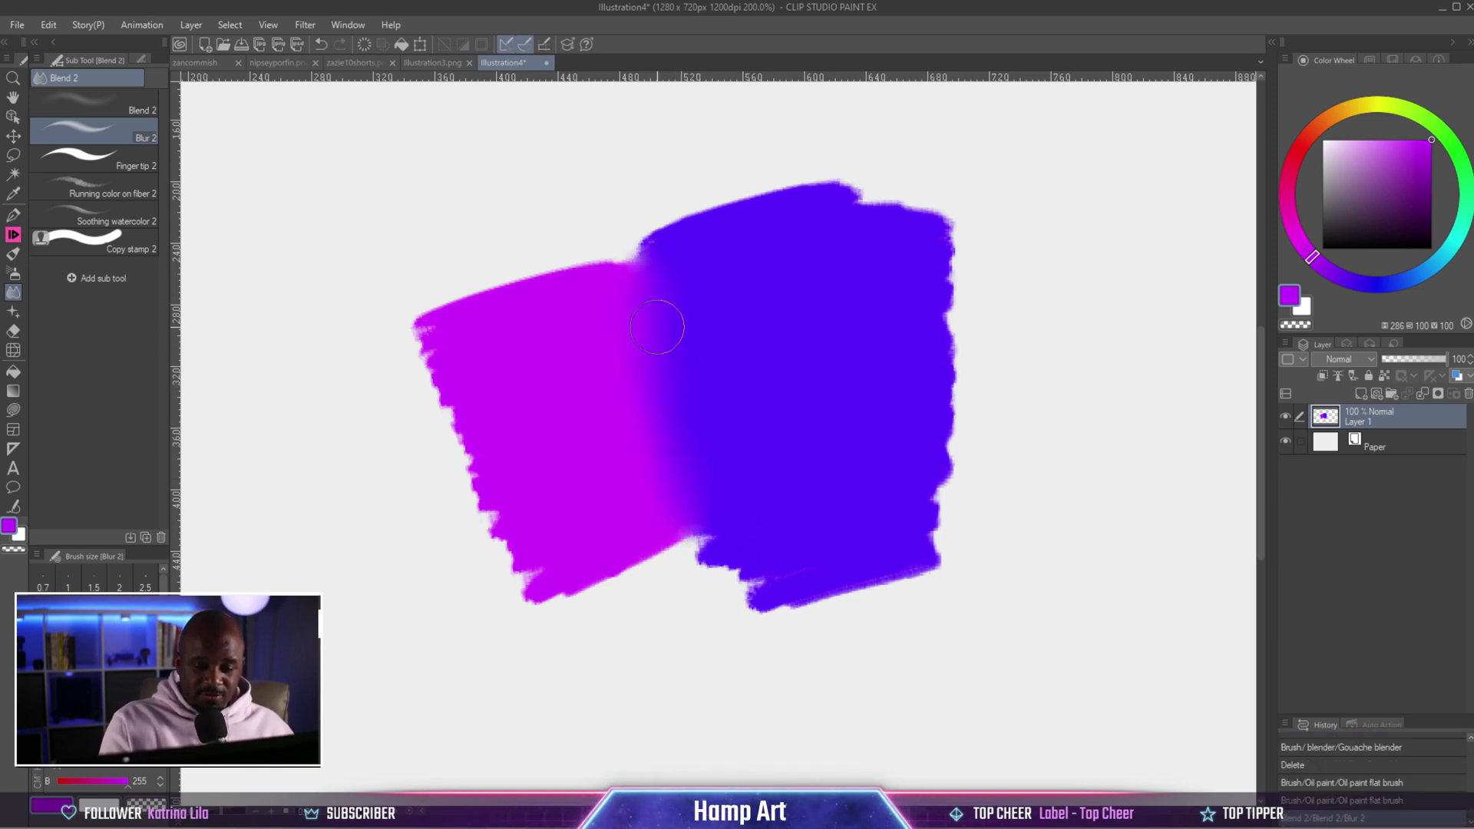
mouse_move(657, 327)
mouse_down()
mouse_move(674, 281)
mouse_move(629, 298)
mouse_up()
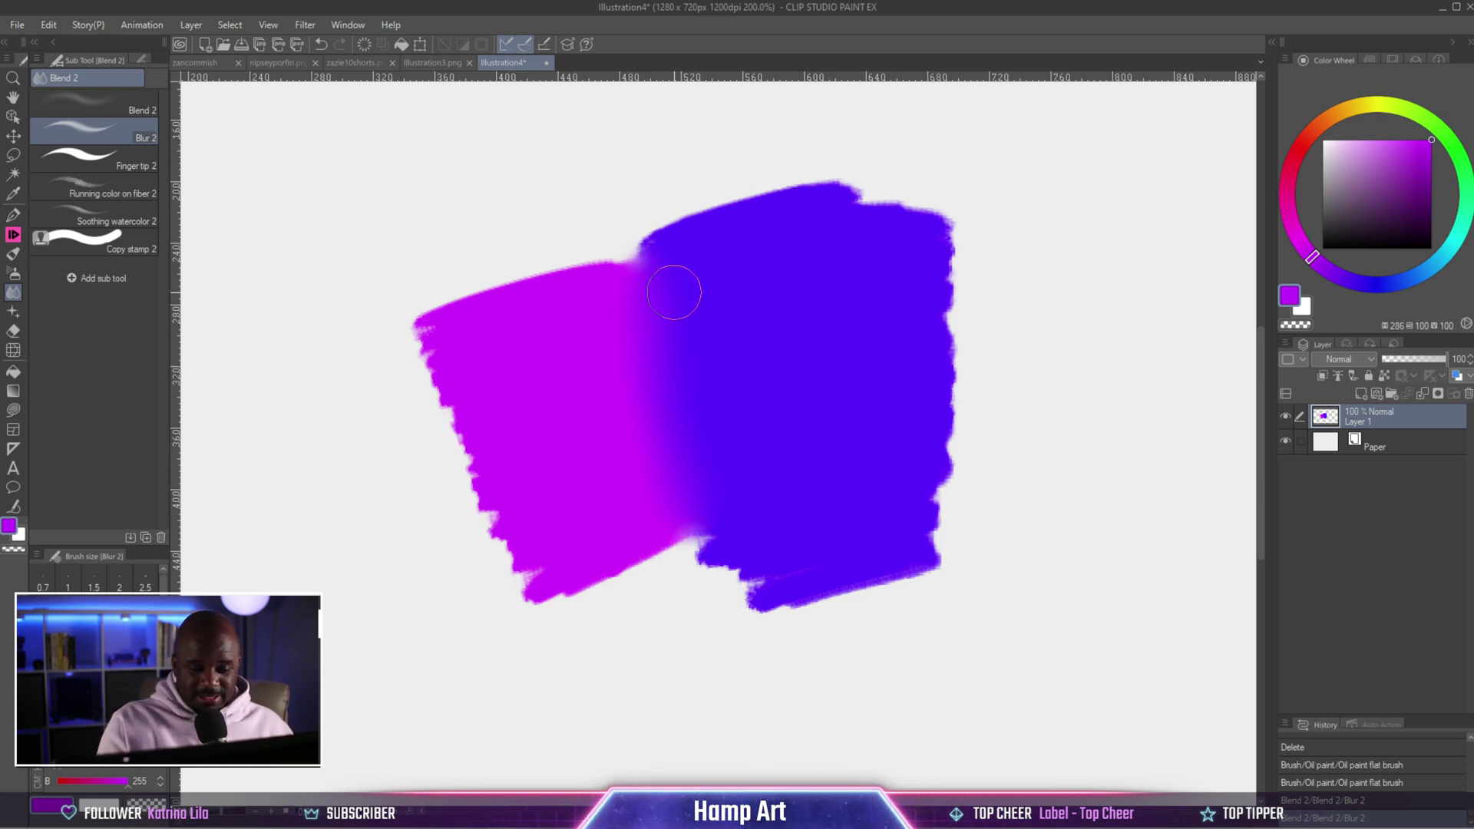
drag(684, 414, 681, 484)
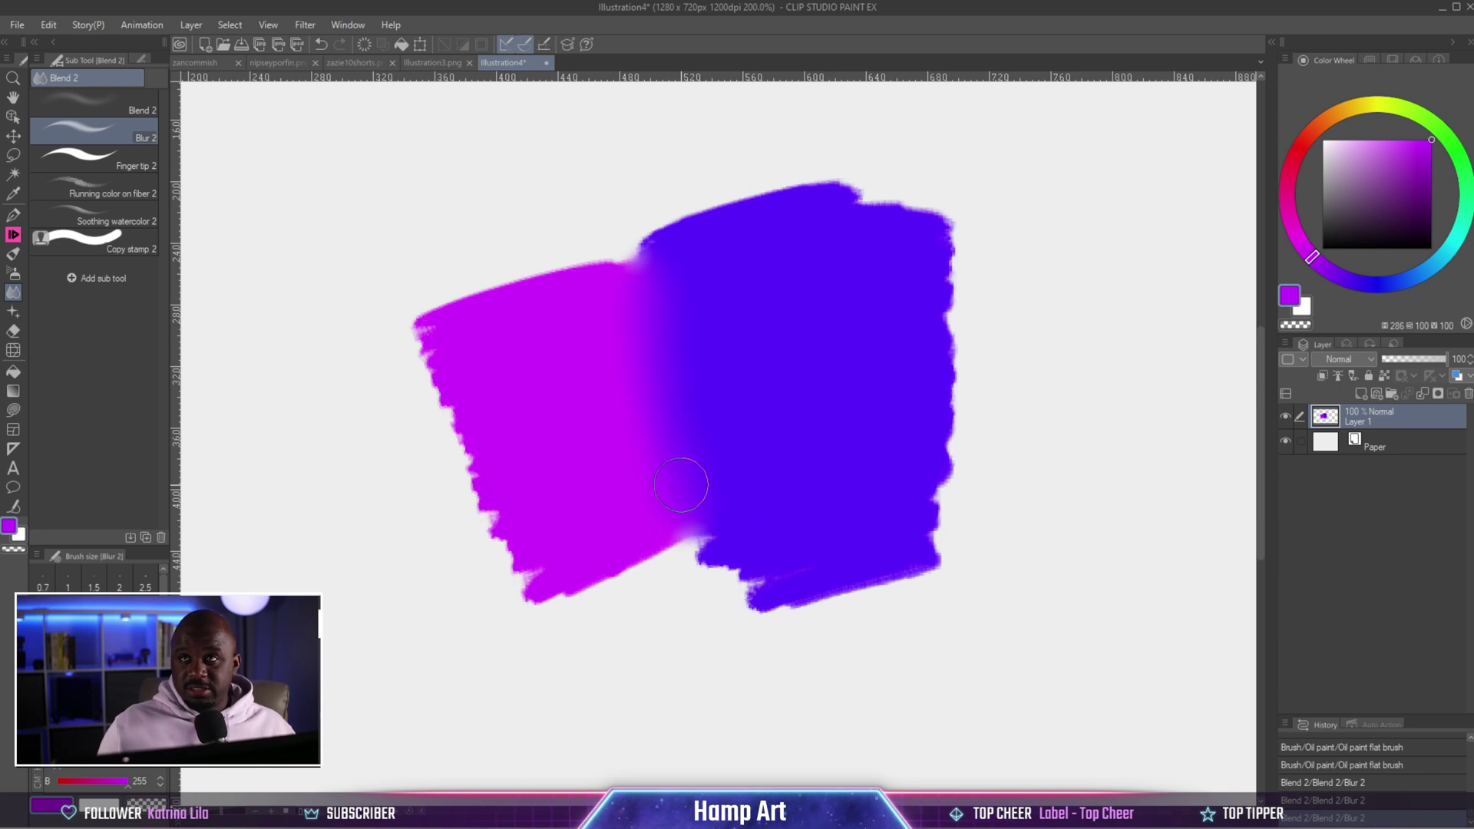
scroll(680, 485, down, 2)
mouse_move(628, 360)
mouse_down()
mouse_move(711, 440)
mouse_move(683, 473)
mouse_up()
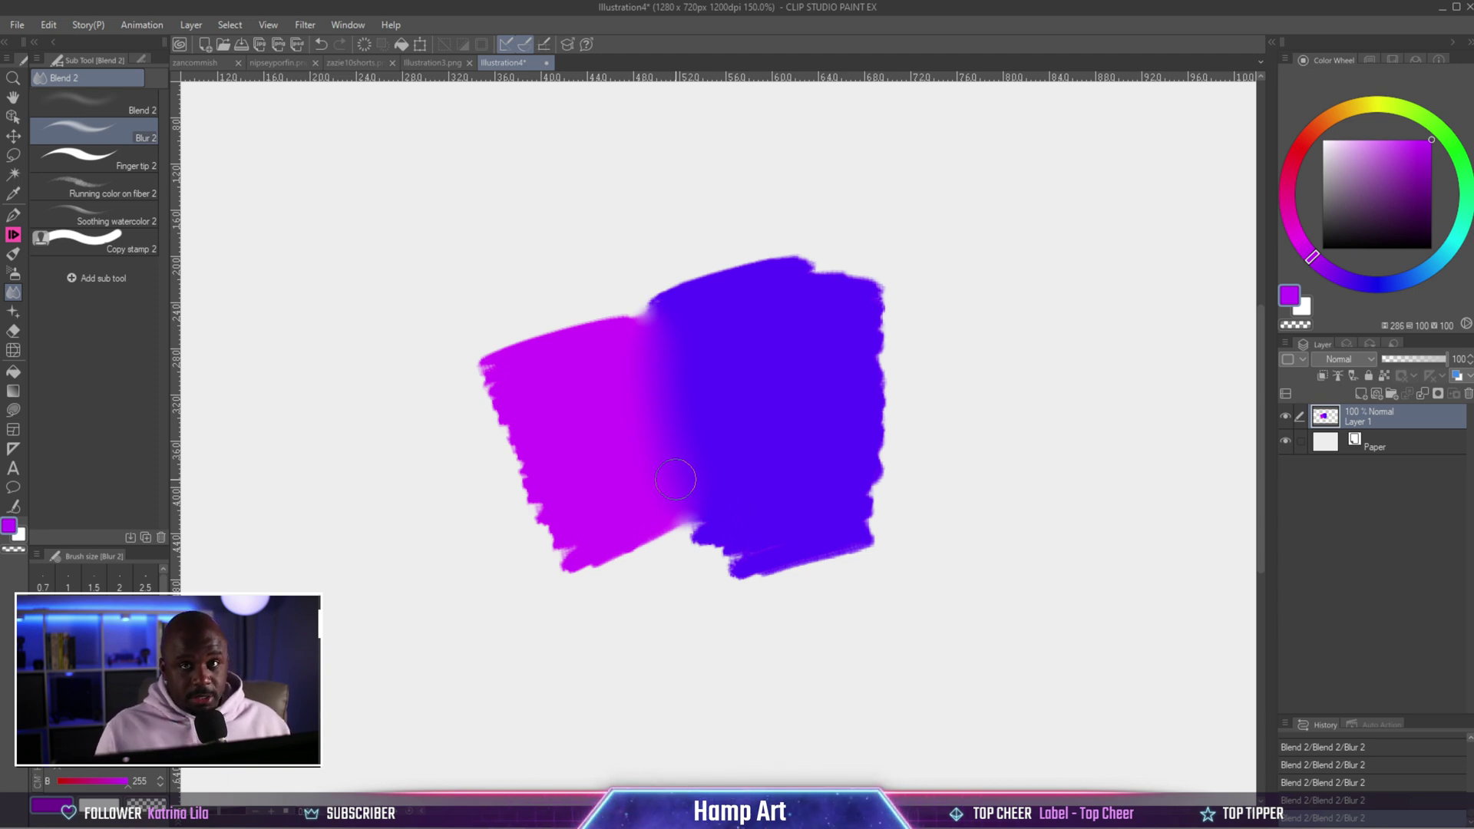
Undo the Blur 2 strokes and the blue patch, leaving only the purple patch
key(ctrl+z)
key(ctrl+z)
key(ctrl+z)
key(ctrl+z)
key(ctrl+z)
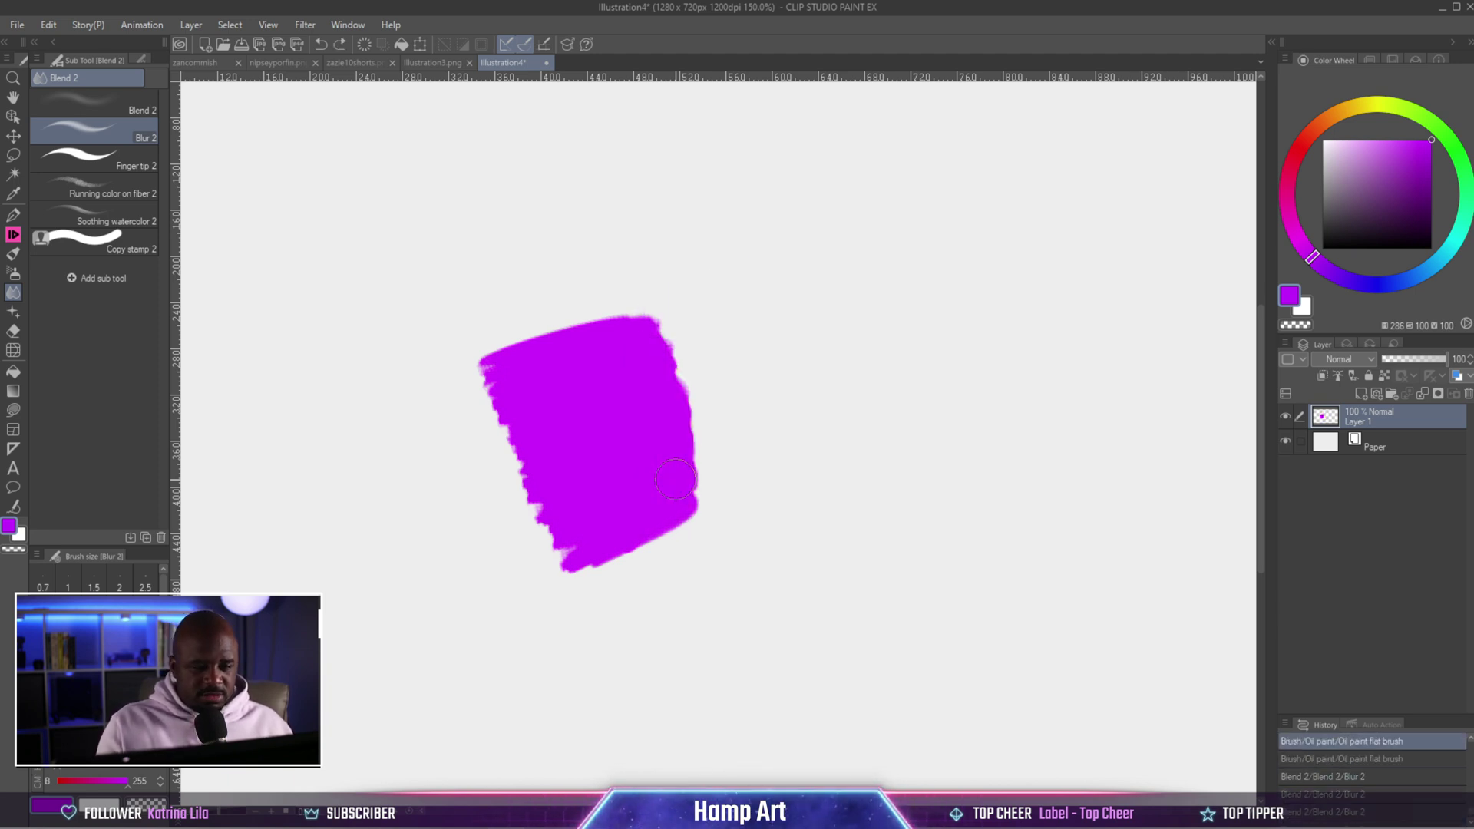
Restore the blue patch beside the purple one and switch to the Finger tip 2 sub tool
key(ctrl+y)
click(138, 172)
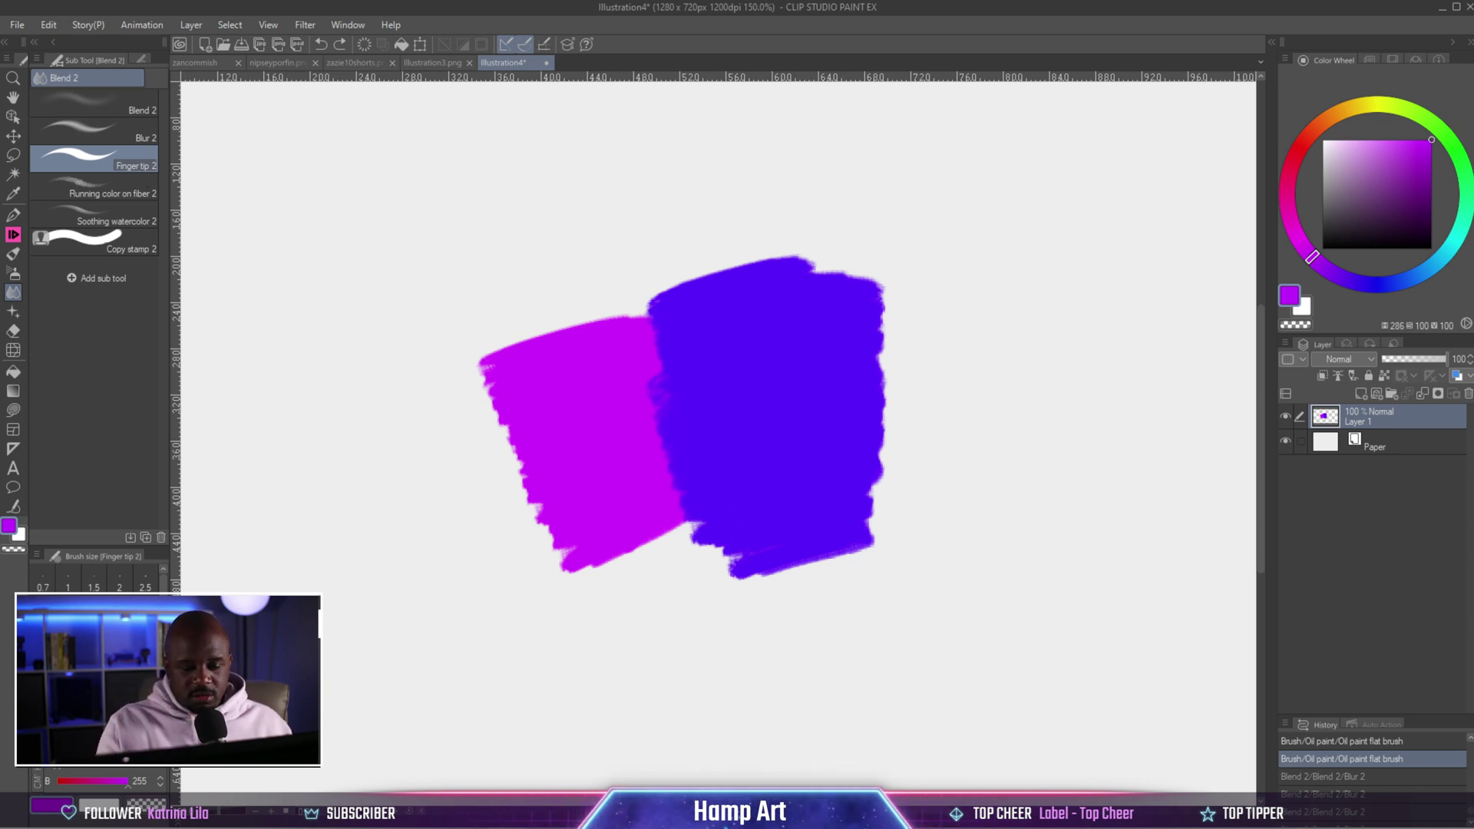
Smear the blue patch into the purple patch along the whole boundary with Finger tip 2
mouse_move(675, 415)
mouse_down()
mouse_move(692, 467)
mouse_move(708, 465)
mouse_move(606, 530)
mouse_up()
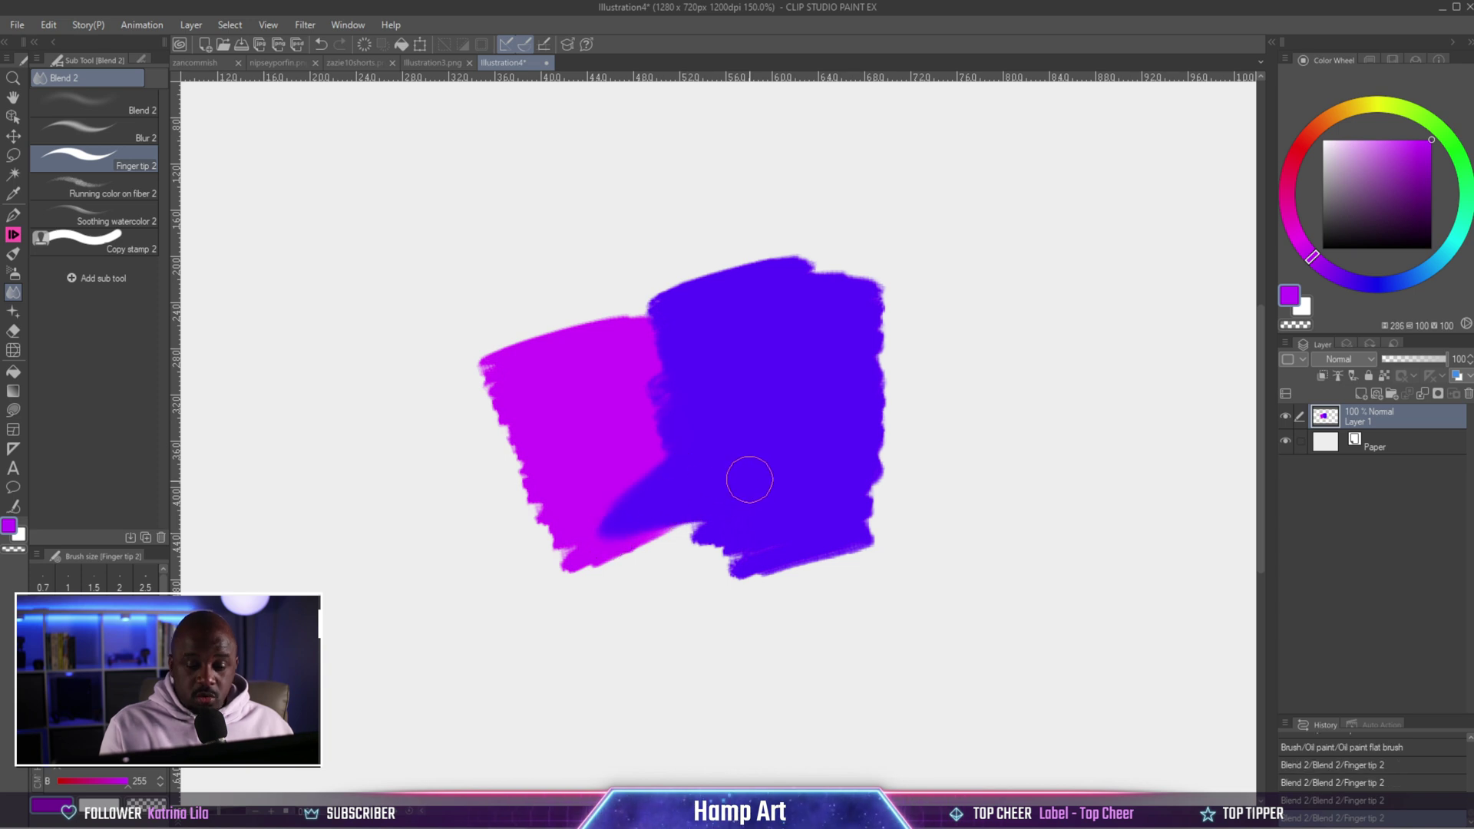
drag(714, 448, 626, 460)
mouse_move(775, 416)
mouse_down()
mouse_move(587, 487)
mouse_move(740, 380)
mouse_move(599, 399)
mouse_move(740, 337)
mouse_move(563, 376)
mouse_move(735, 302)
mouse_move(622, 336)
mouse_move(740, 341)
mouse_move(617, 414)
mouse_move(733, 543)
mouse_up()
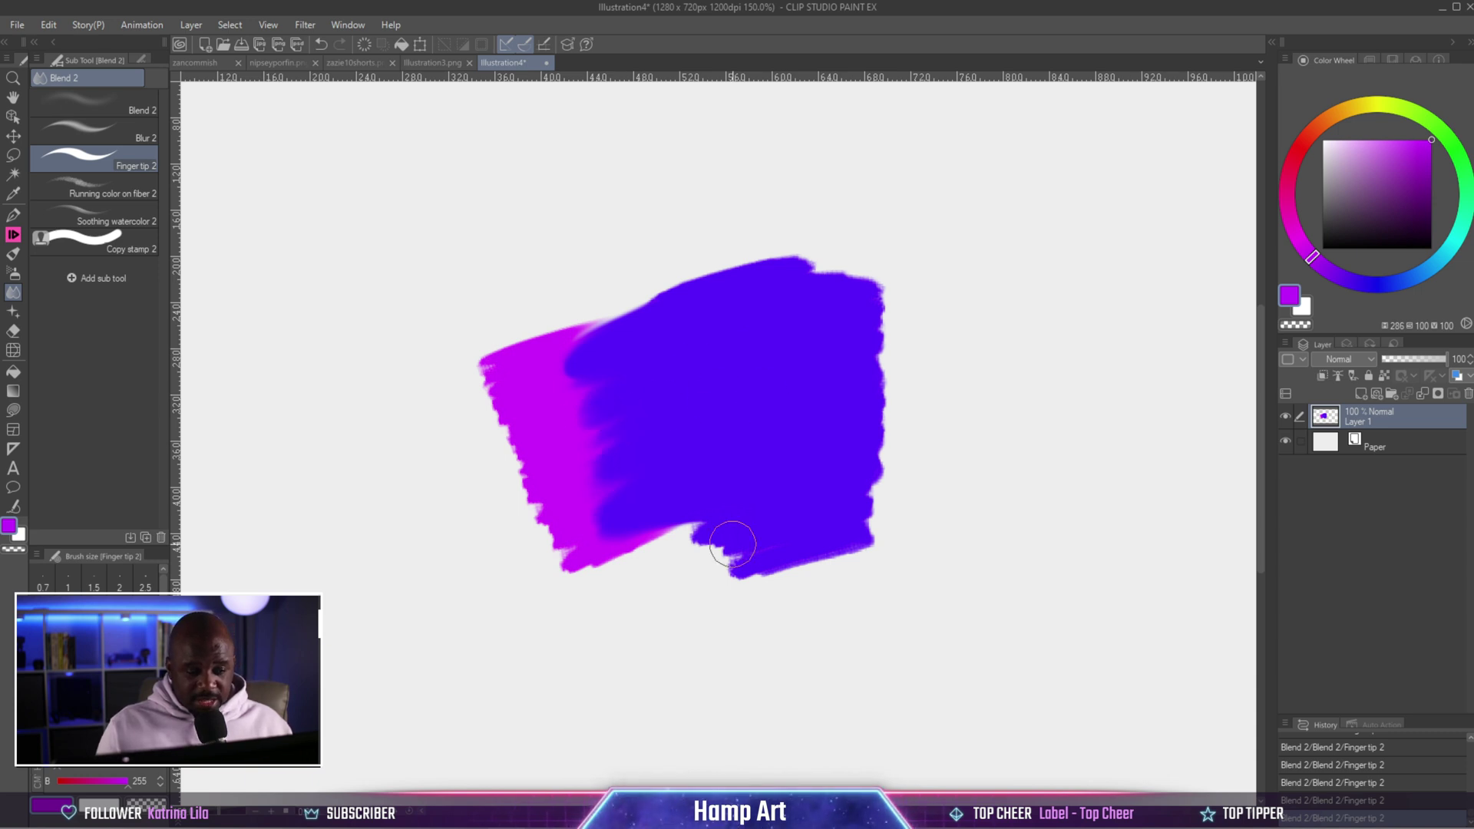
mouse_move(616, 510)
mouse_down()
mouse_move(602, 506)
mouse_move(619, 478)
mouse_up()
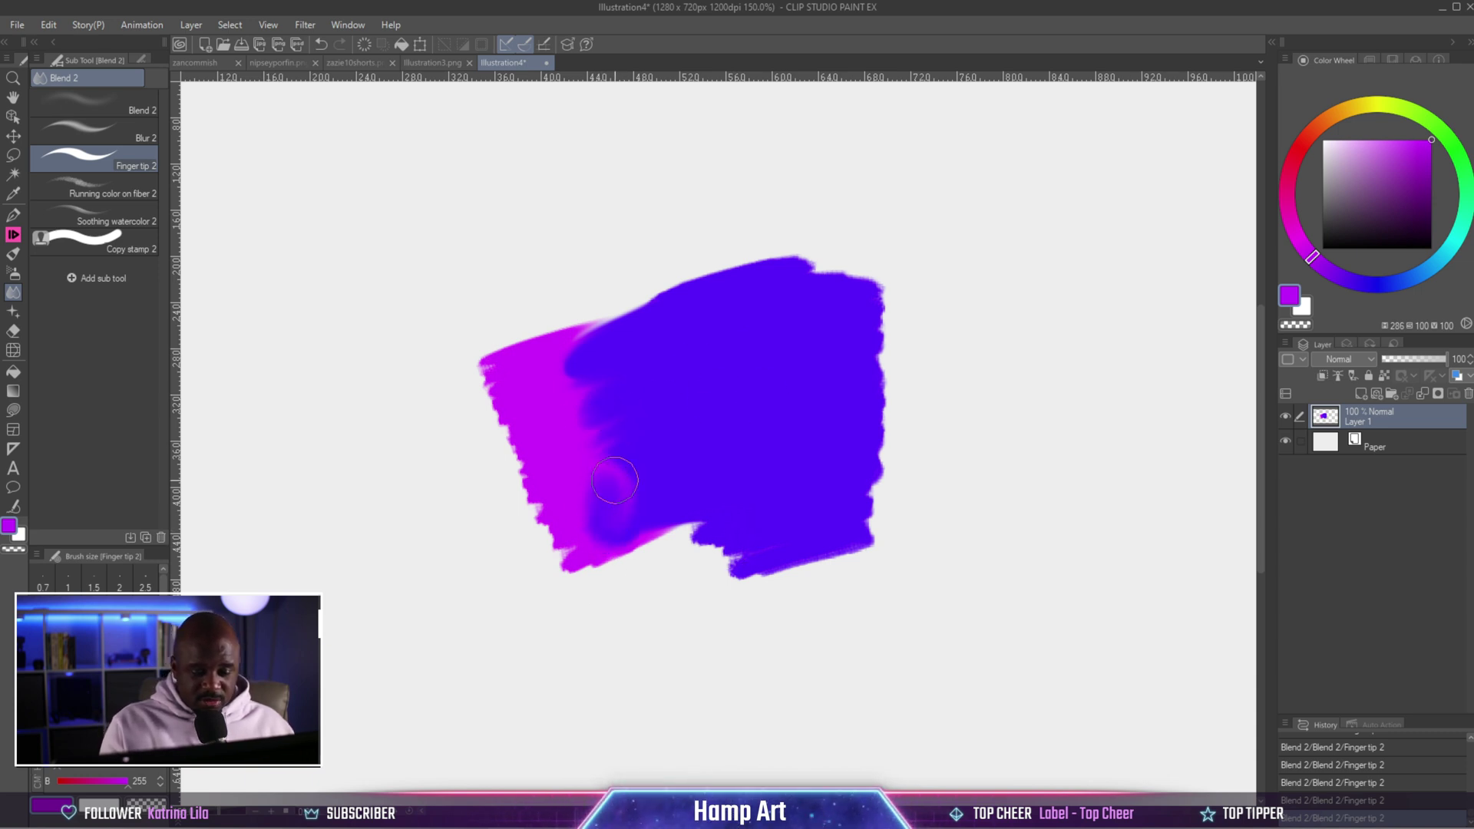
Undo the Finger tip 2 strokes, back to the unblended purple and blue patches
key(ctrl+z)
key(ctrl+z)
key(ctrl+z)
key(ctrl+z)
key(ctrl+z)
key(ctrl+z)
key(ctrl+z)
key(ctrl+z)
key(ctrl+z)
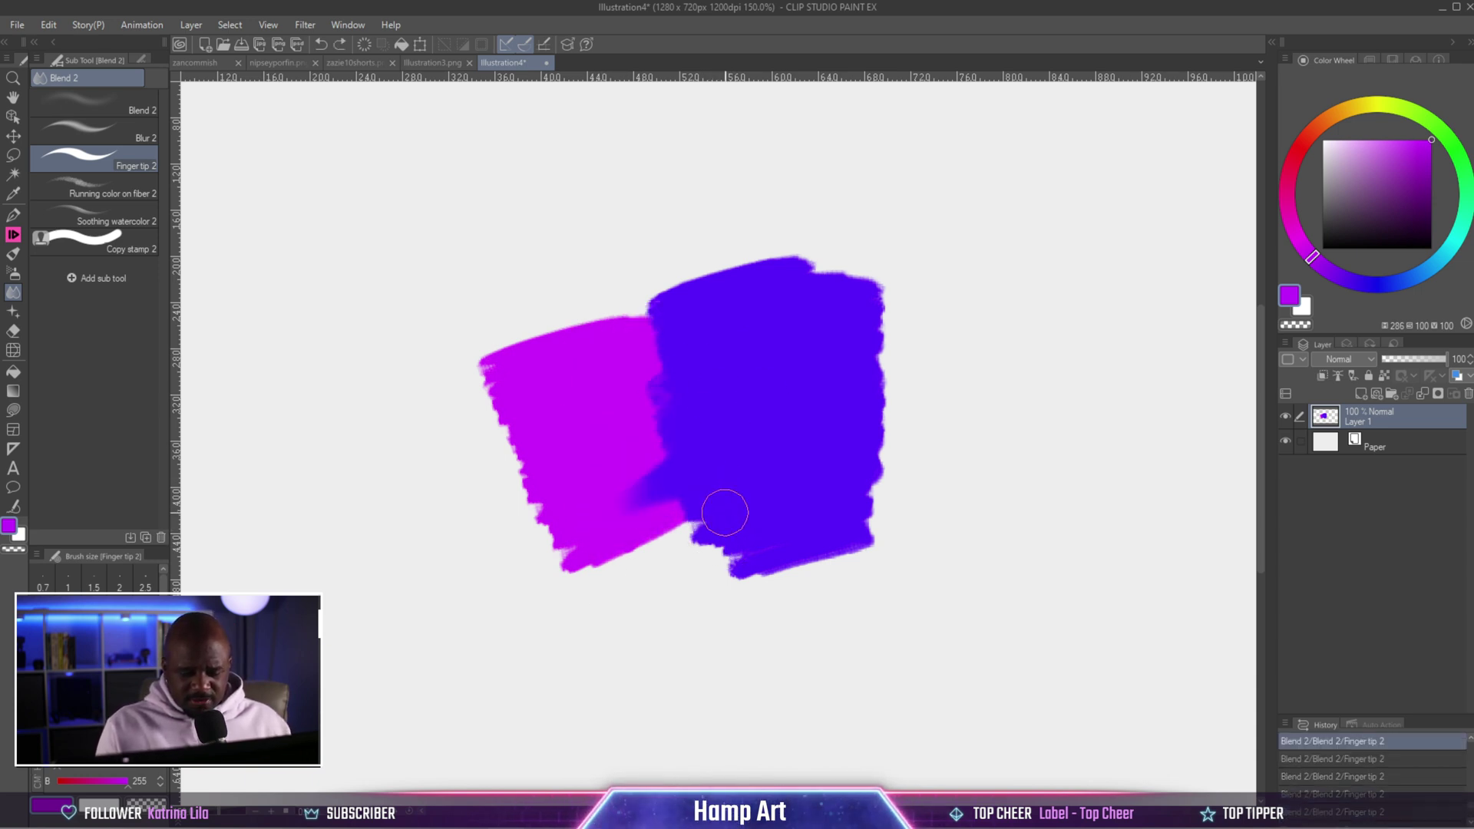
key(ctrl+z)
click(339, 44)
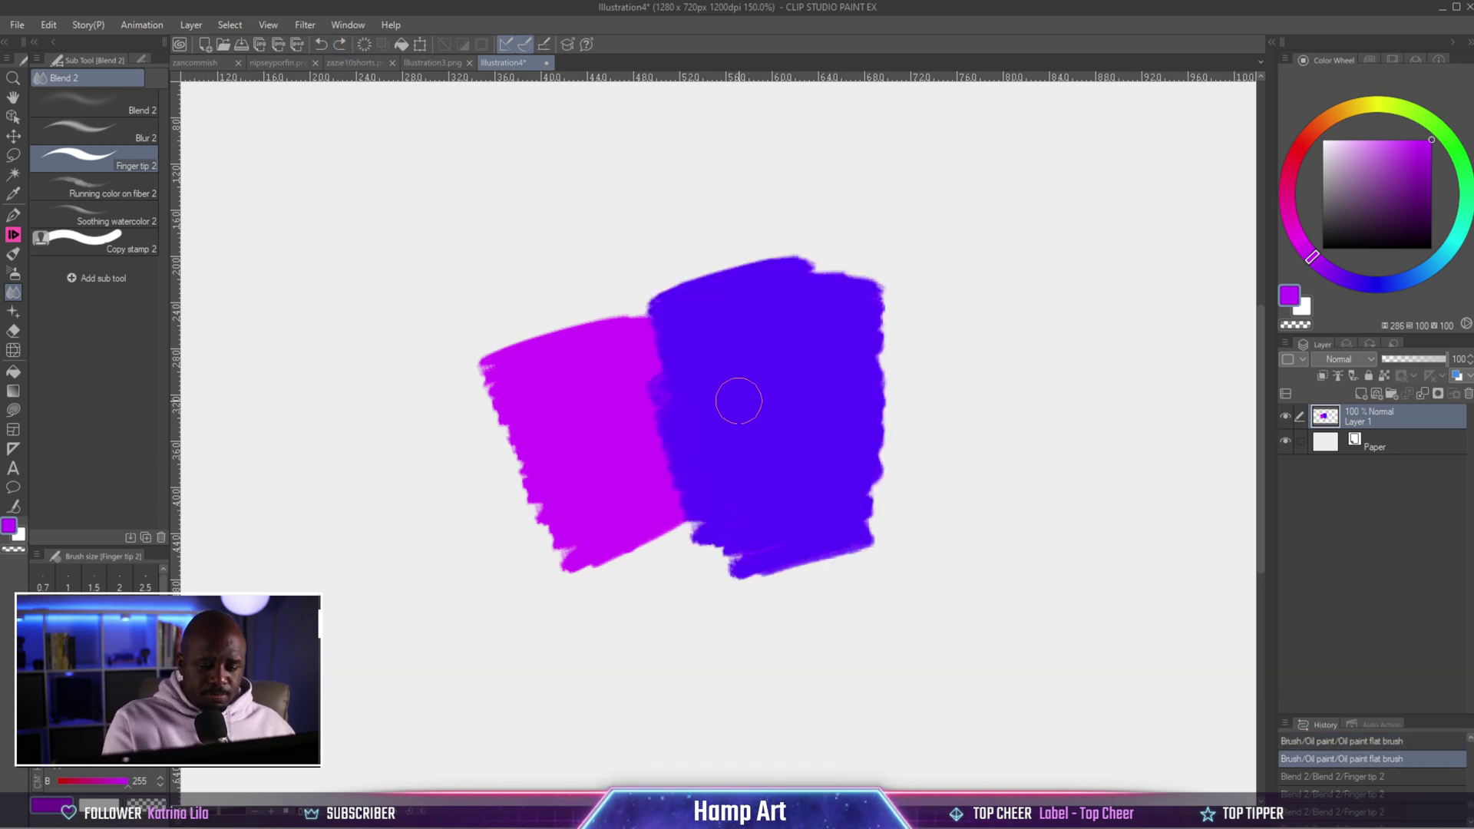
Smear the purple patch into the blue patch along the whole boundary with Finger tip 2
mouse_move(756, 449)
mouse_down()
mouse_move(651, 474)
mouse_move(711, 460)
mouse_up()
mouse_move(638, 495)
mouse_down()
mouse_move(770, 444)
mouse_move(761, 469)
mouse_up()
mouse_move(630, 527)
mouse_down()
mouse_move(702, 490)
mouse_move(622, 506)
mouse_move(602, 438)
mouse_move(754, 385)
mouse_up()
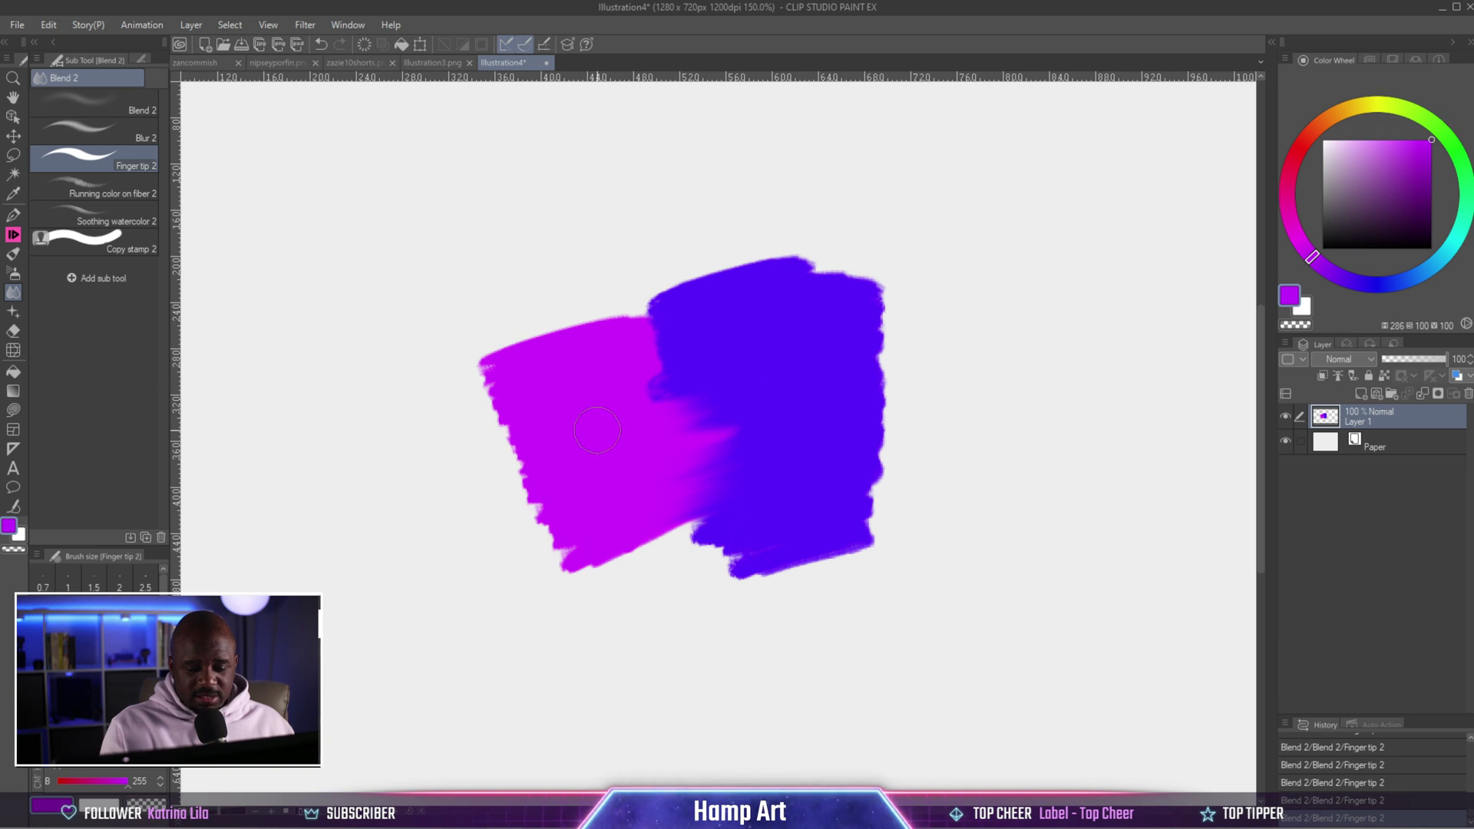
drag(649, 397, 744, 361)
drag(656, 338, 724, 319)
drag(660, 376, 760, 388)
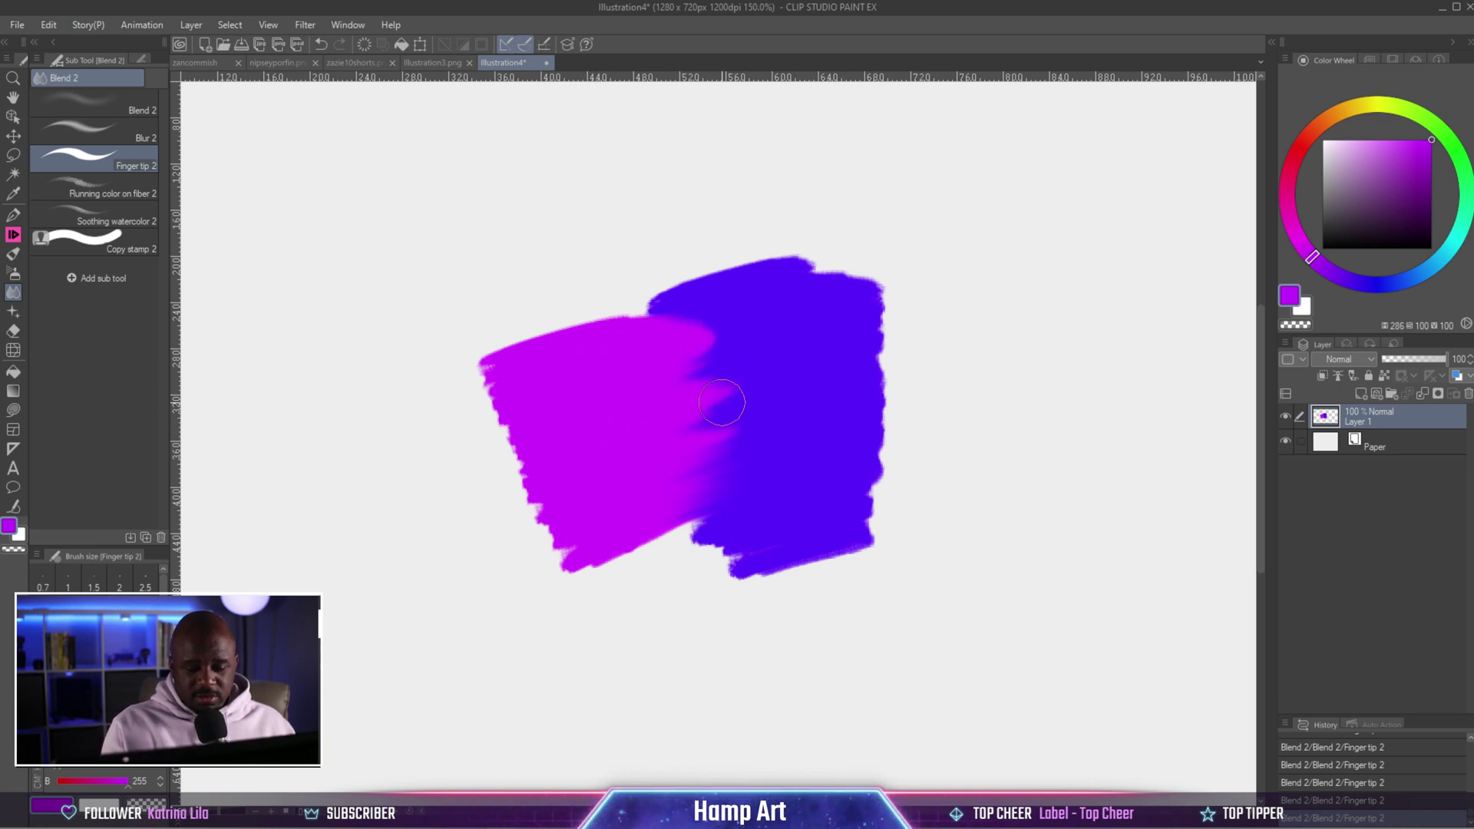
drag(668, 419, 752, 438)
drag(629, 498, 763, 480)
drag(679, 406, 730, 359)
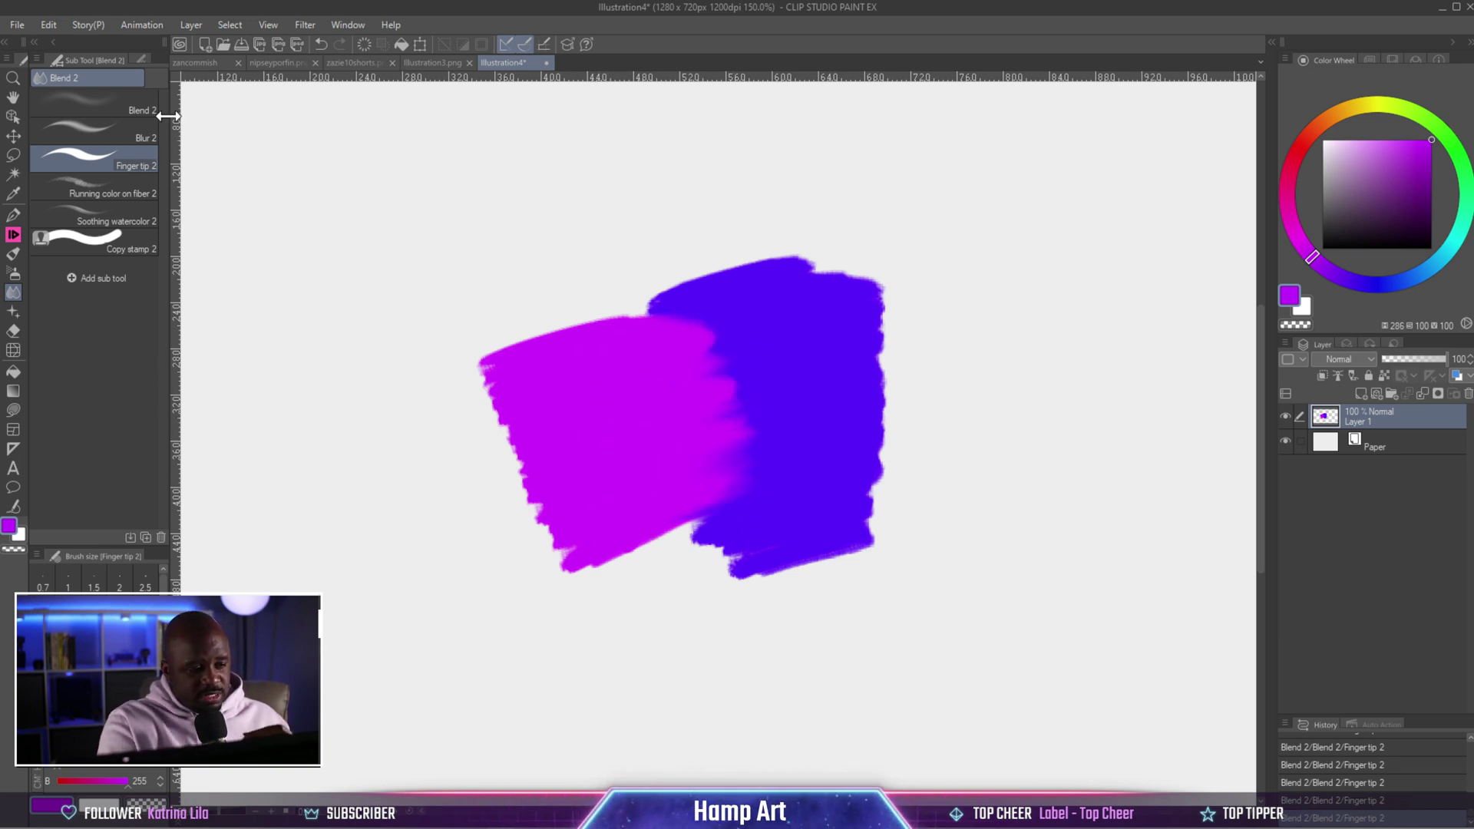
Soften the smeared boundary with Blur 2 and pull purple deeper into the blue patch with Finger tip 2
click(140, 140)
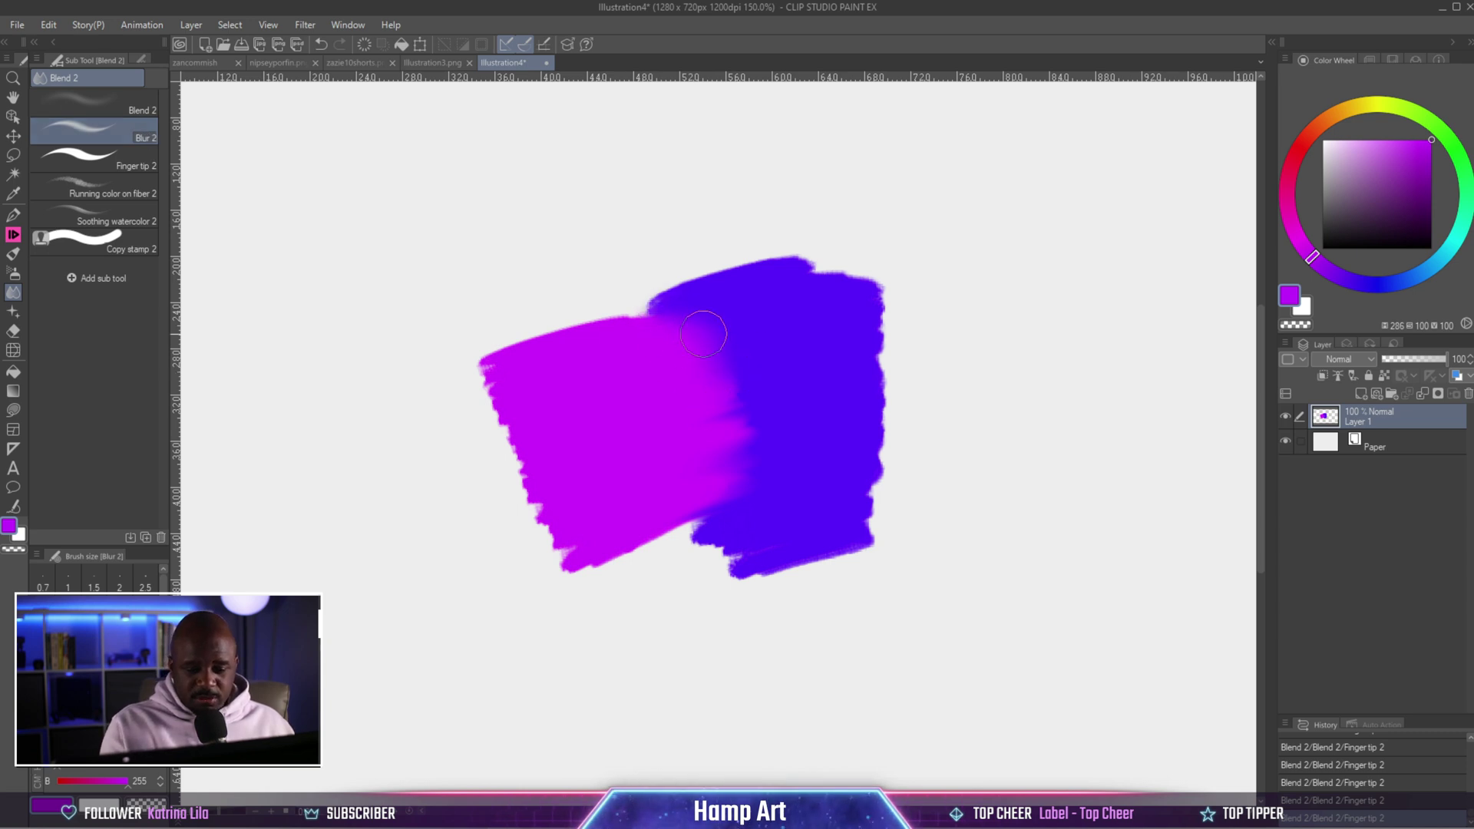
drag(717, 497, 745, 374)
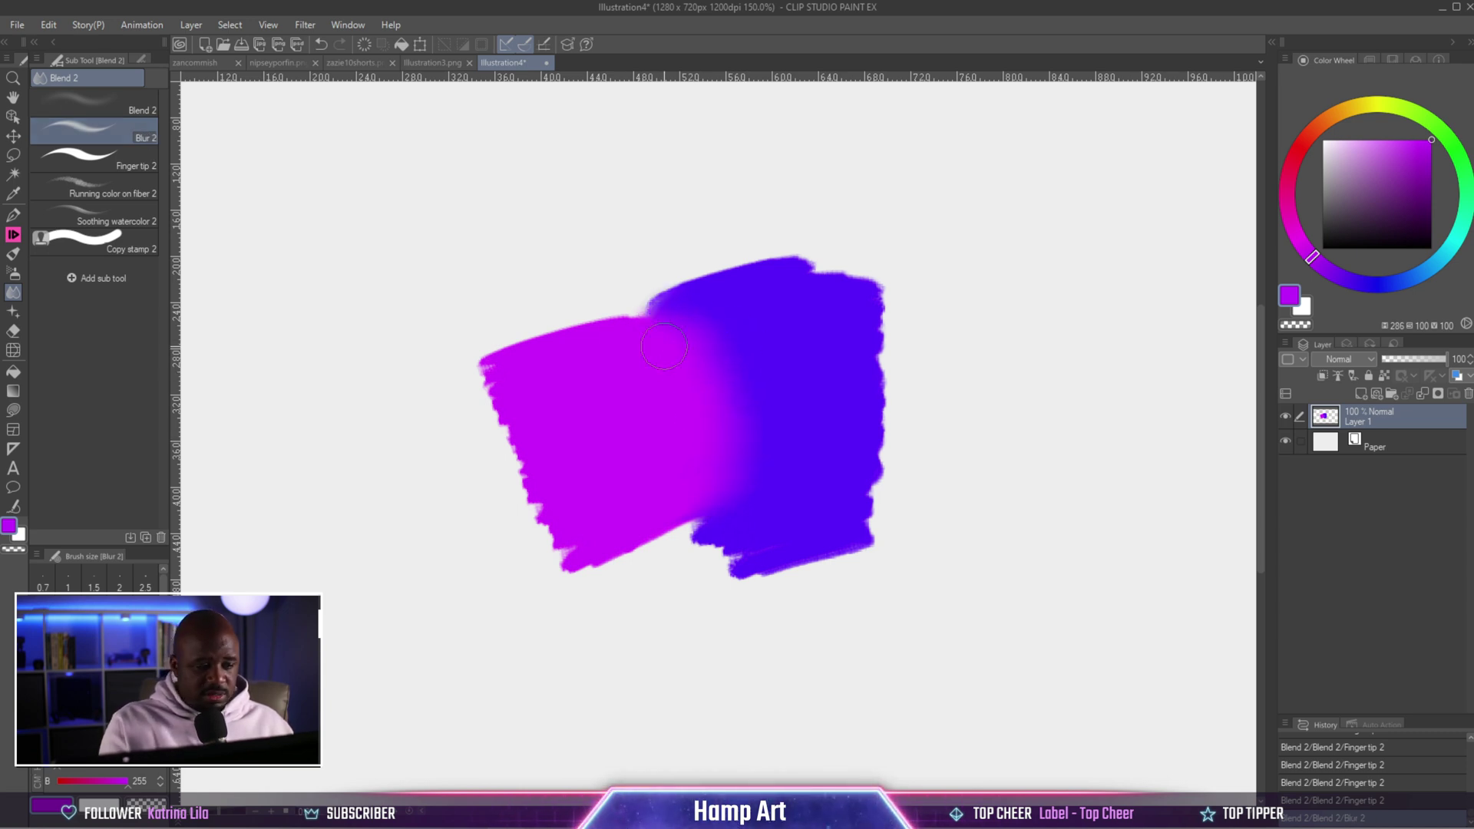
click(137, 164)
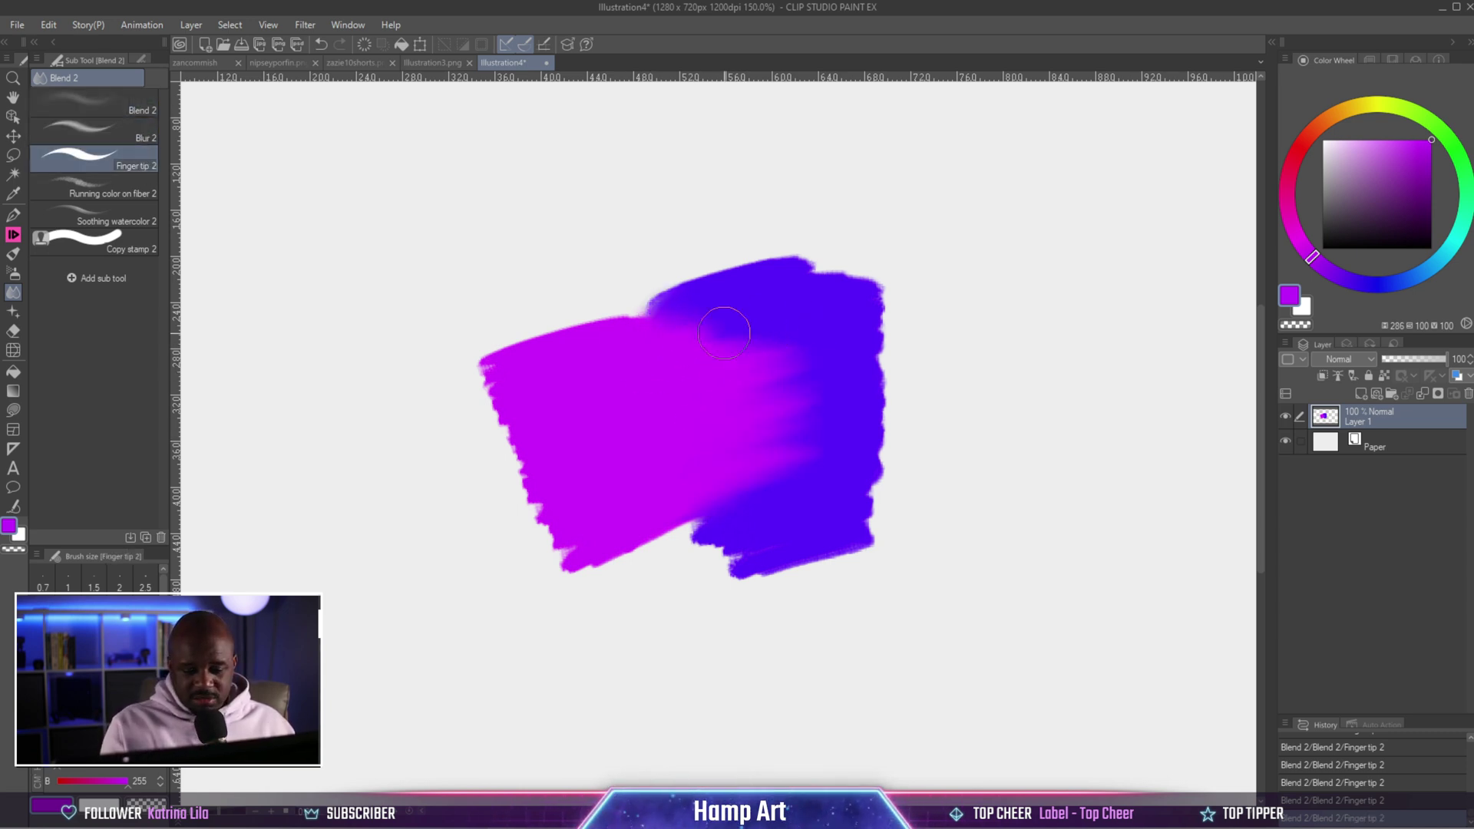
drag(705, 332, 768, 325)
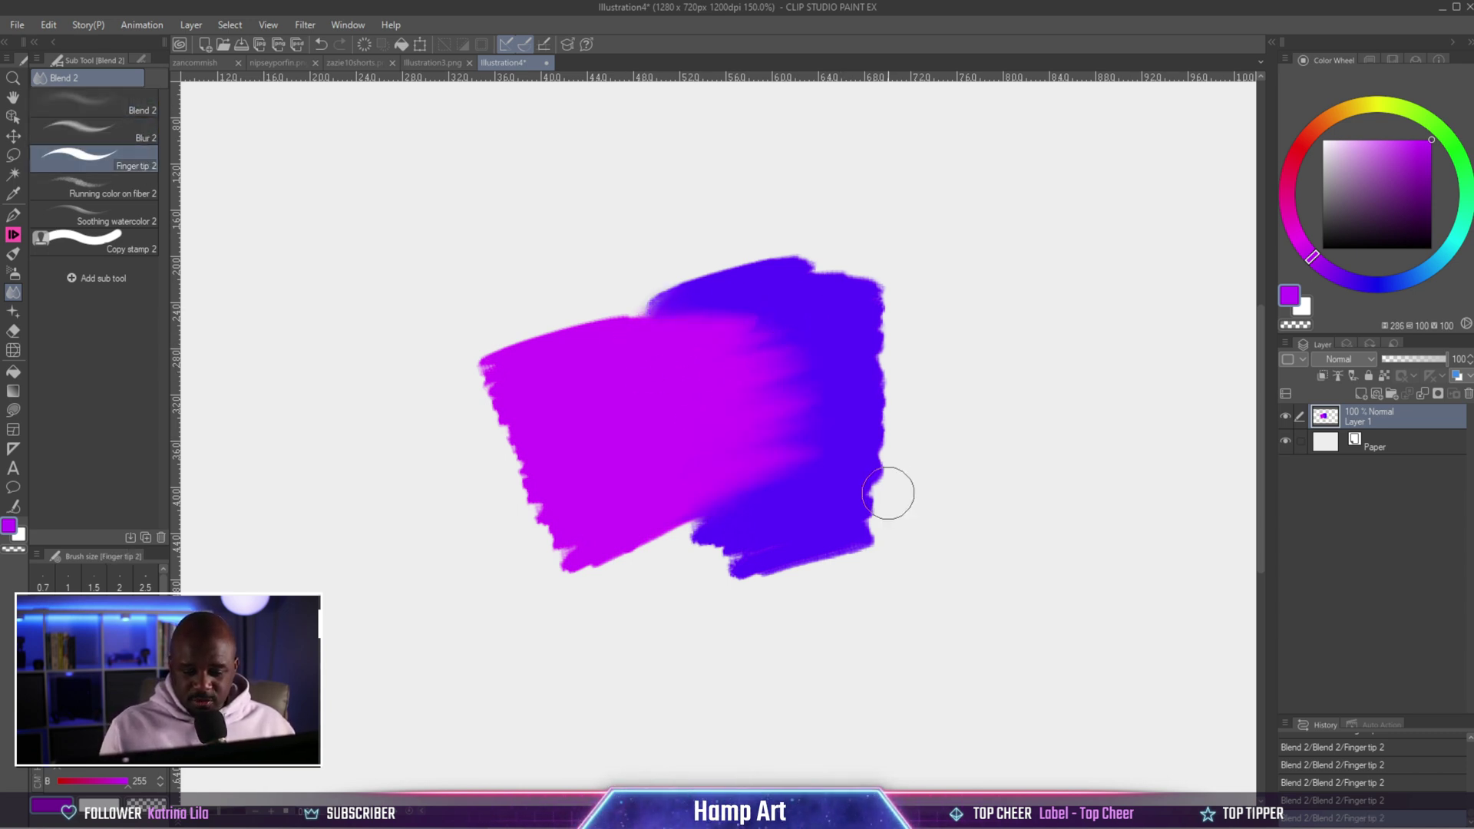
Undo the latest Finger tip 2 strokes, back to the boundary softened with Blur 2
key(ctrl+z)
key(ctrl+z)
key(ctrl+z)
key(ctrl+z)
key(ctrl+z)
key(ctrl+z)
key(ctrl+z)
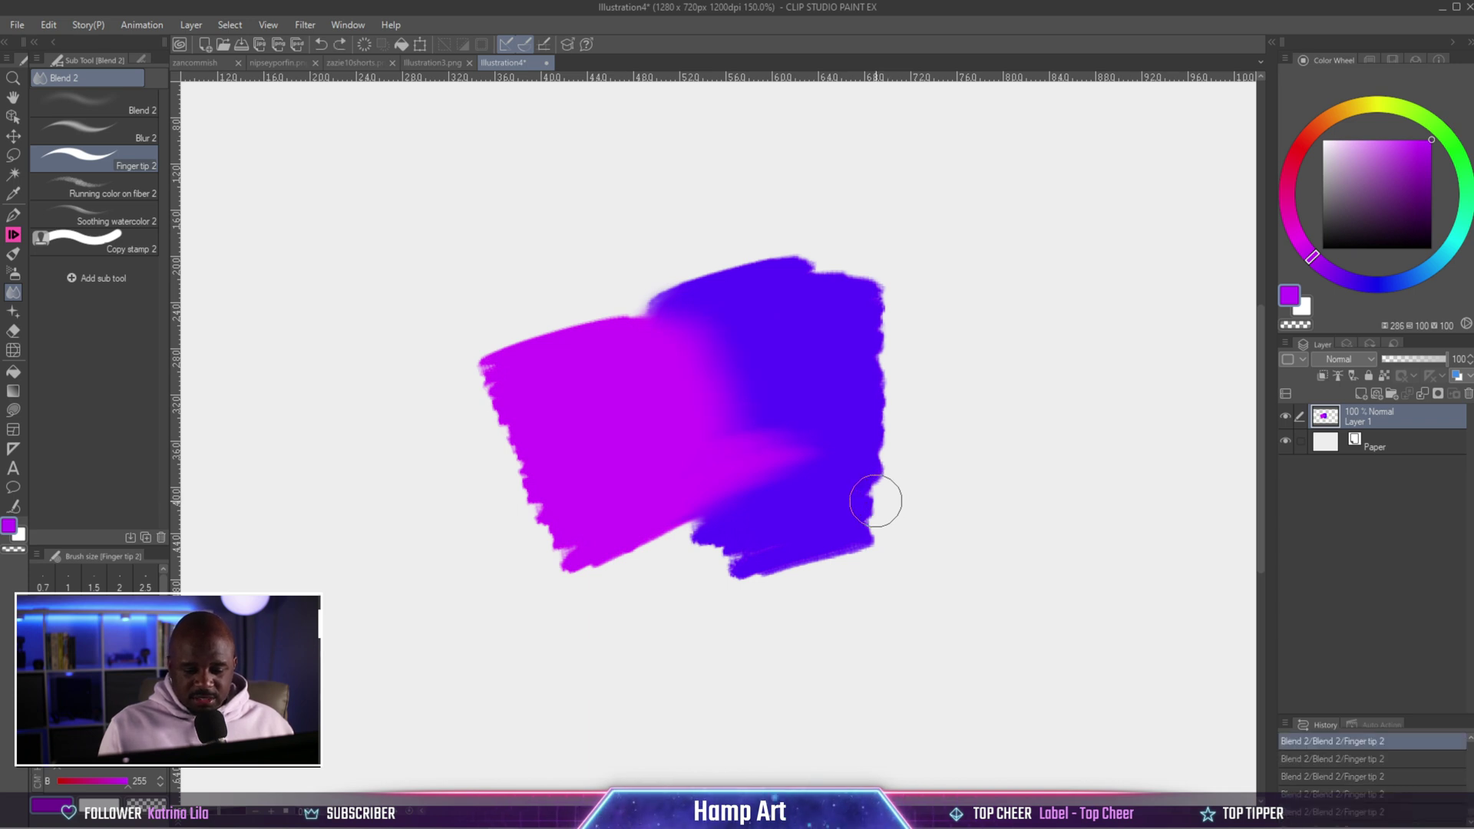
key(ctrl+z)
Set the Color stretch of the Finger tip 2 sub tool to 31
click(141, 59)
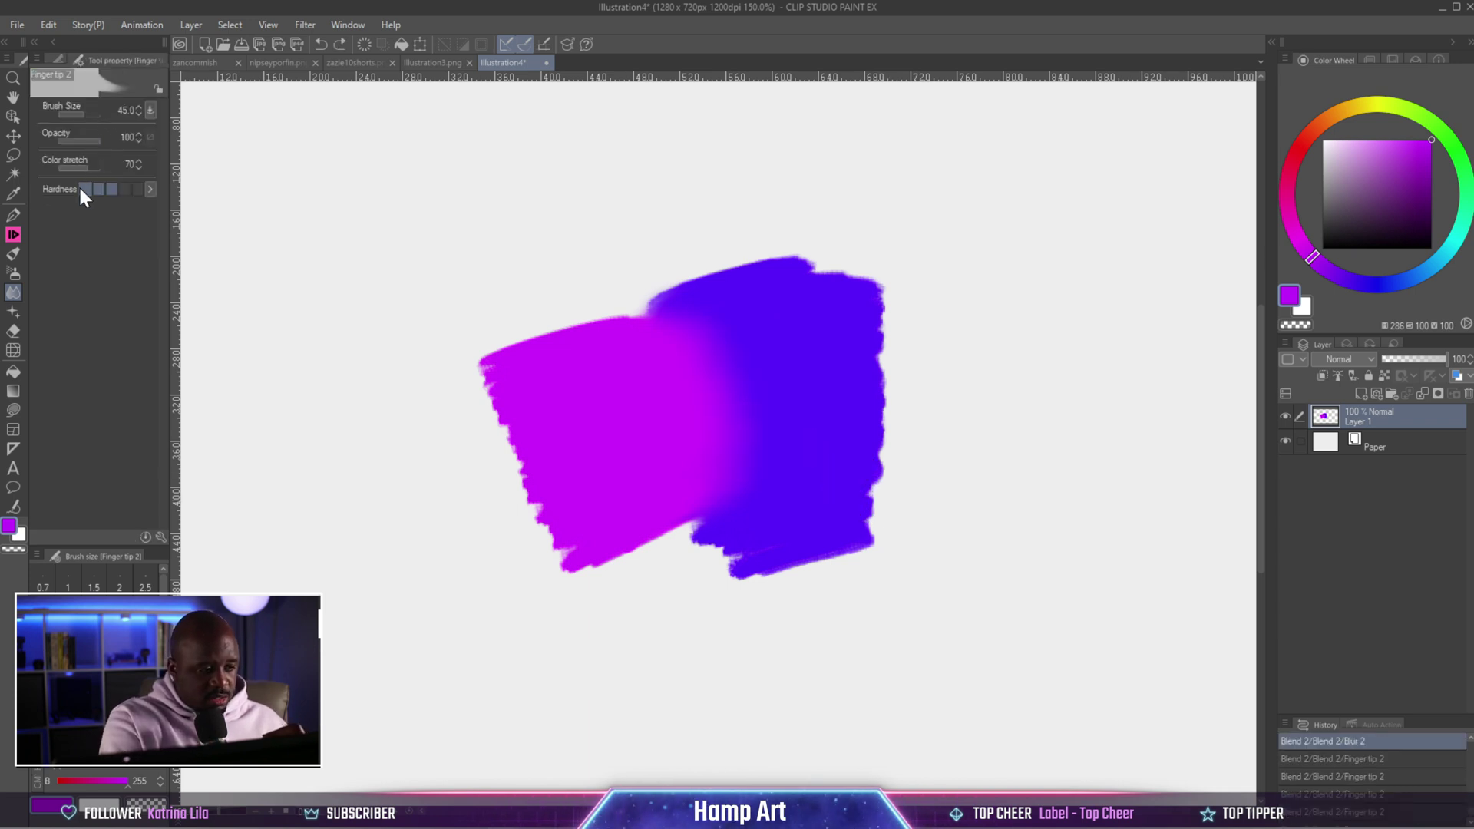
drag(85, 166, 70, 175)
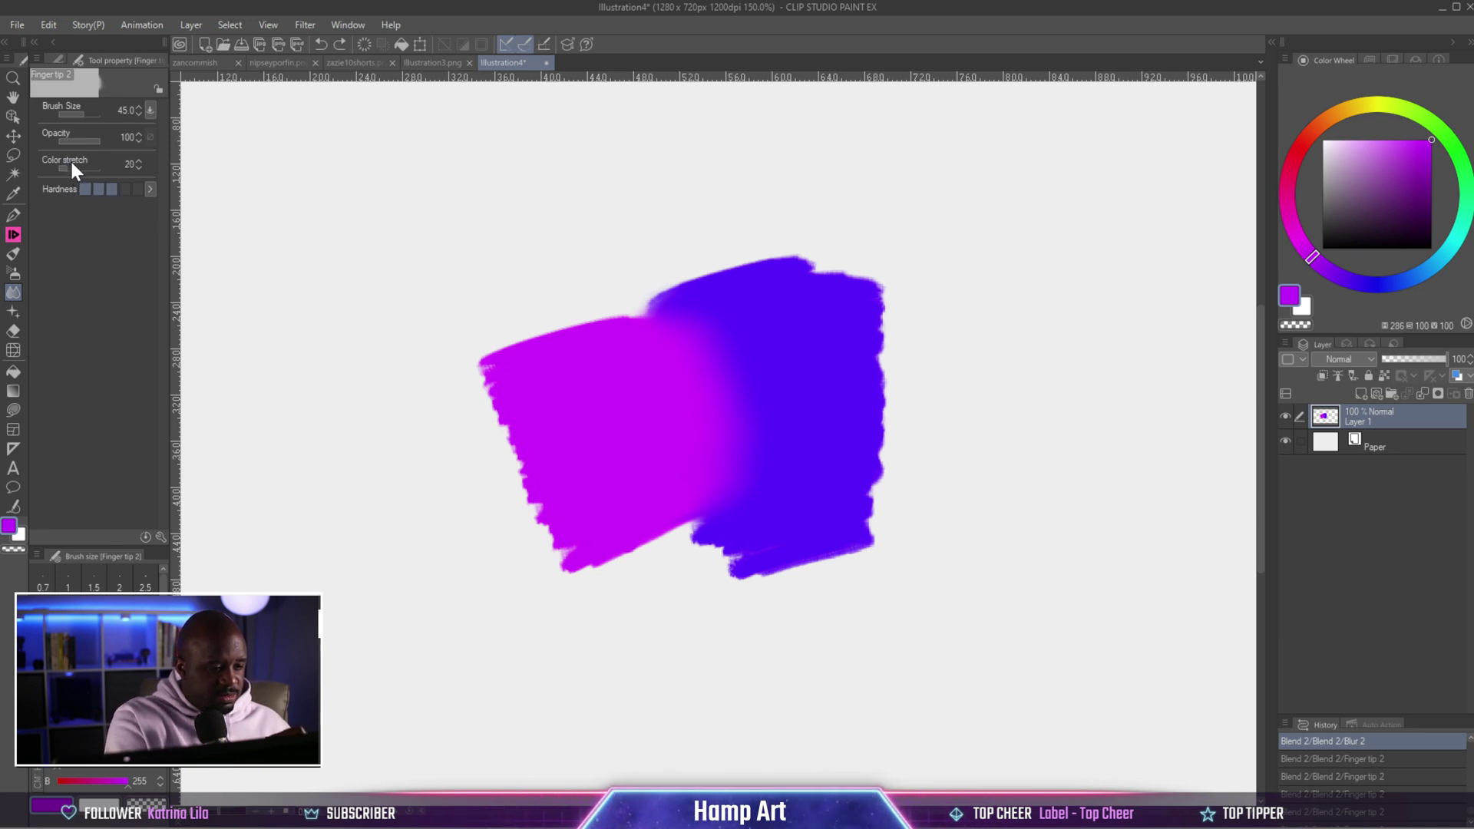
drag(71, 162, 75, 163)
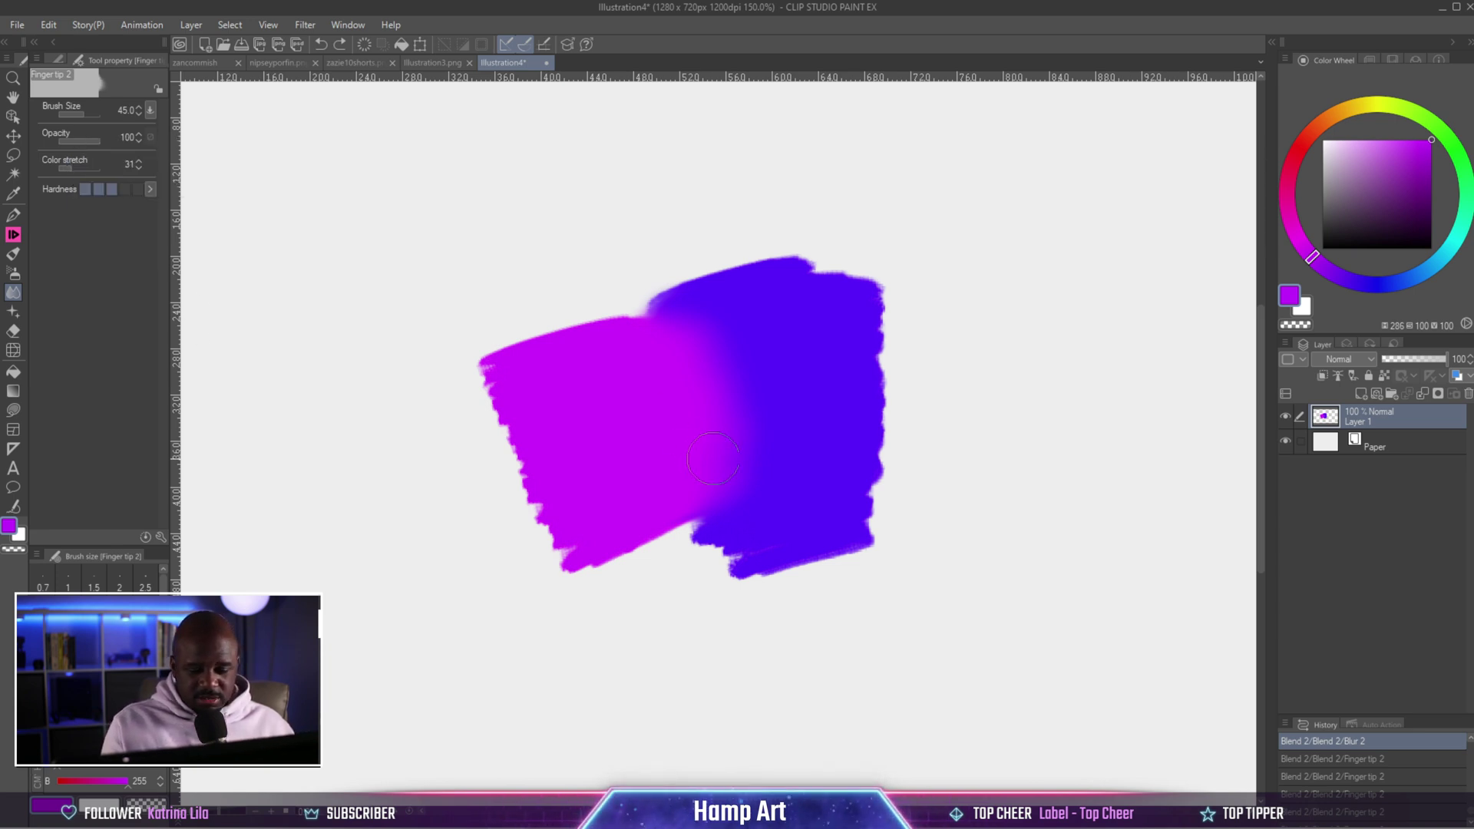
Smear purple into the blue patch with Finger tip 2, enlarging the brush for the upper part of the boundary
mouse_move(714, 459)
mouse_down()
mouse_move(767, 449)
mouse_move(719, 398)
mouse_move(782, 422)
mouse_up()
key(bracketright)
key(bracketright)
key(bracketright)
key(bracketright)
mouse_move(684, 372)
mouse_down()
mouse_move(752, 377)
mouse_move(767, 318)
mouse_move(730, 308)
mouse_up()
Soften the smeared boundary between the two patches with an enlarged Blur 2 brush
click(58, 60)
click(135, 140)
scroll(817, 351, down, 3)
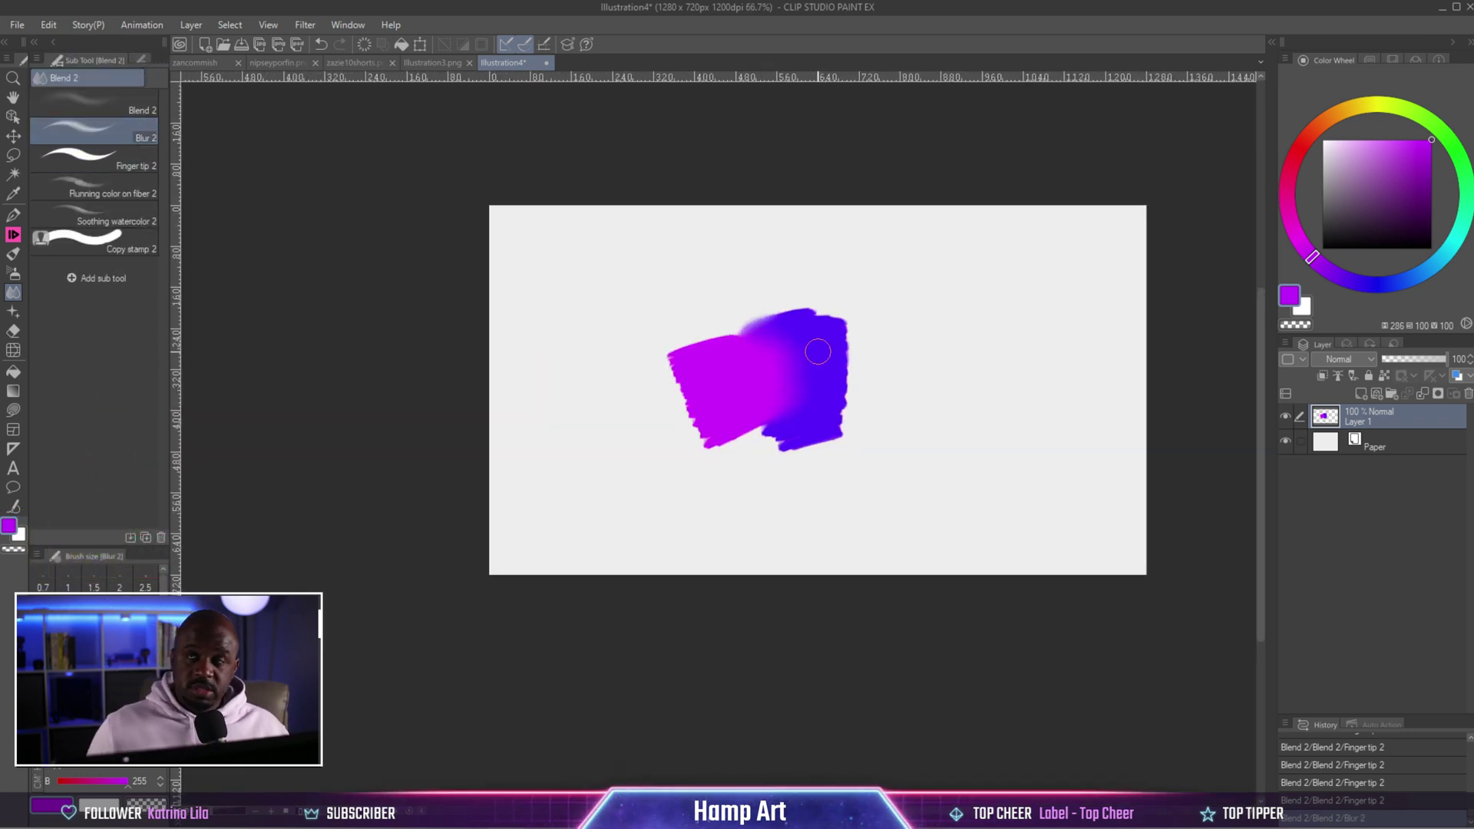
Undo all Finger tip 2 and Blur 2 strokes, back to the unblended purple and blue patches
scroll(818, 351, up, 3)
key(ctrl+z)
key(ctrl+z)
key(ctrl+z)
key(ctrl+z)
key(ctrl+z)
key(ctrl+z)
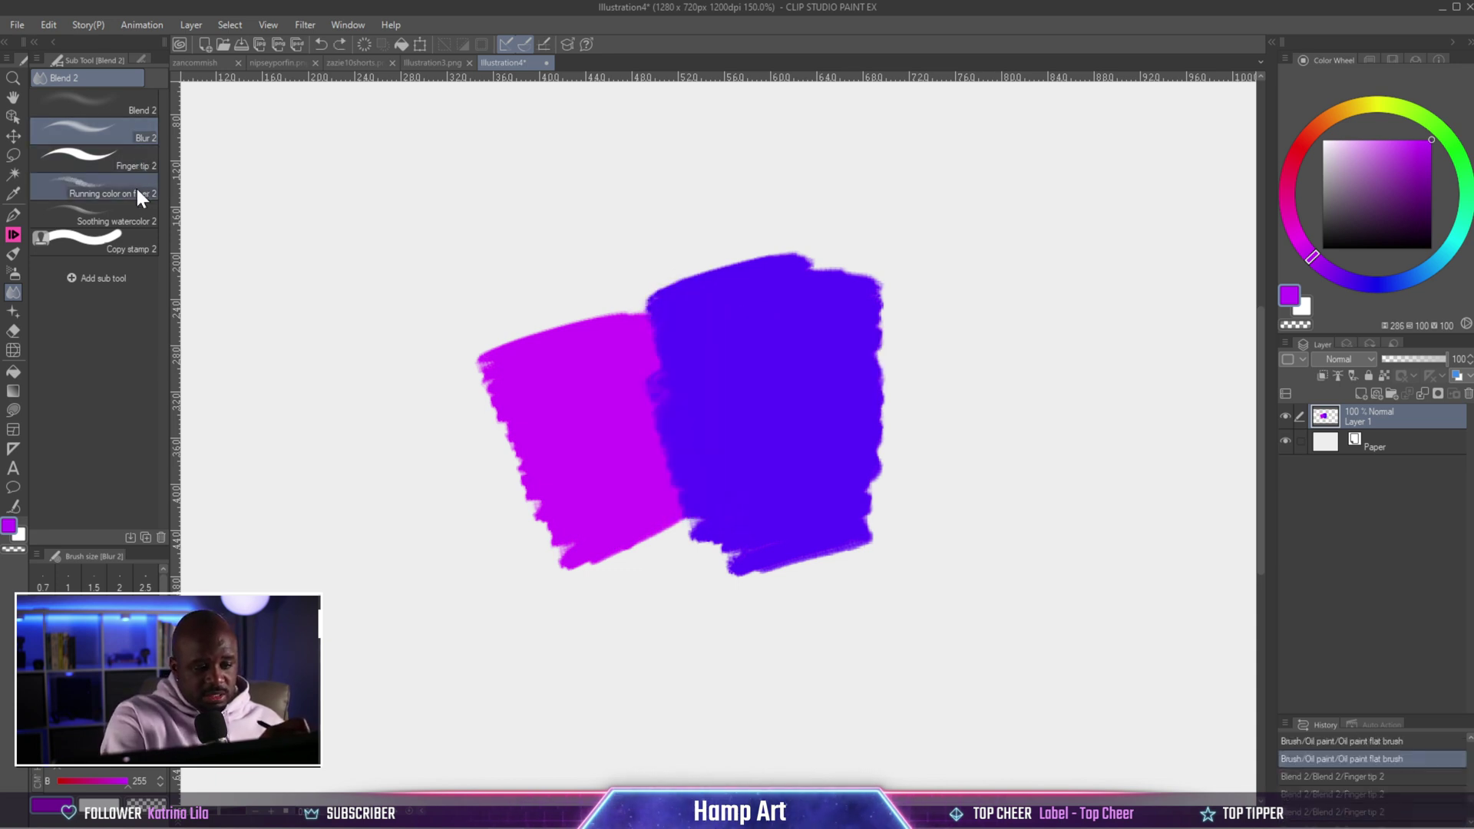
Blend the full boundary between the purple and blue patches with the Running color on fiber 2 sub tool
click(137, 191)
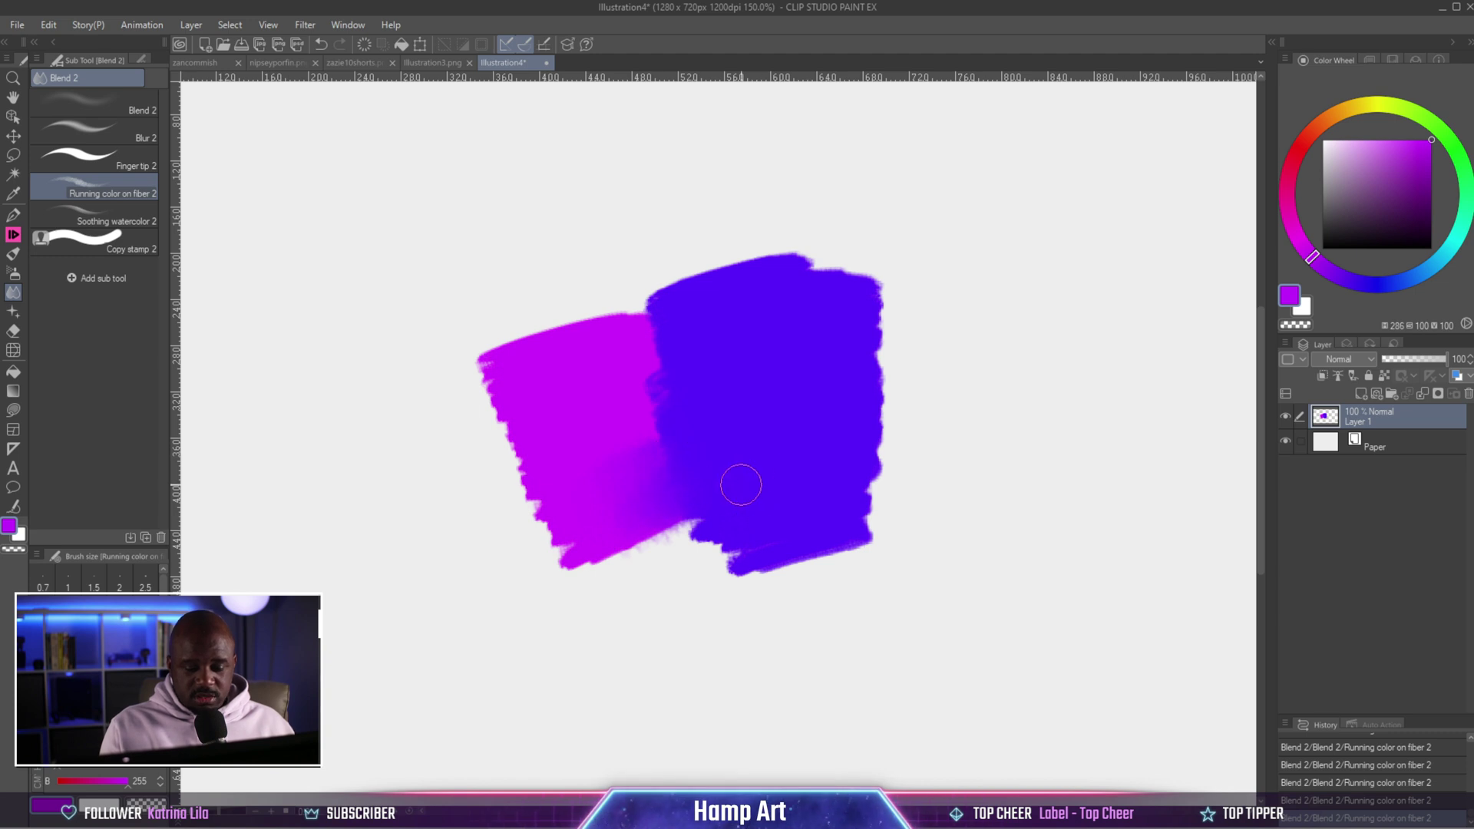
mouse_move(740, 485)
mouse_down()
mouse_move(636, 529)
mouse_move(760, 460)
mouse_move(642, 443)
mouse_move(747, 383)
mouse_move(627, 408)
mouse_up()
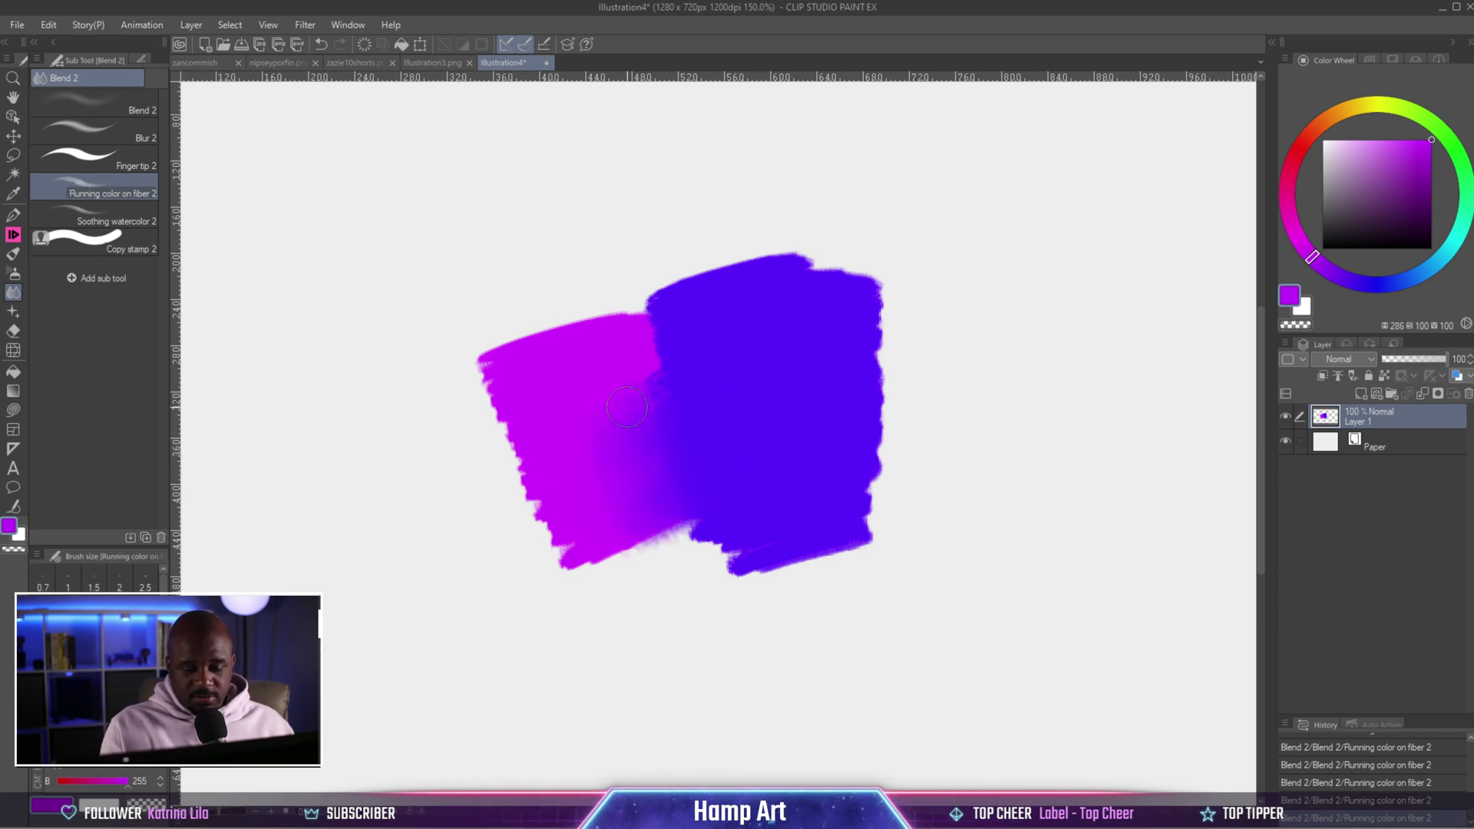
mouse_move(680, 352)
mouse_down()
mouse_move(636, 337)
mouse_move(729, 305)
mouse_up()
scroll(770, 428, down, 1)
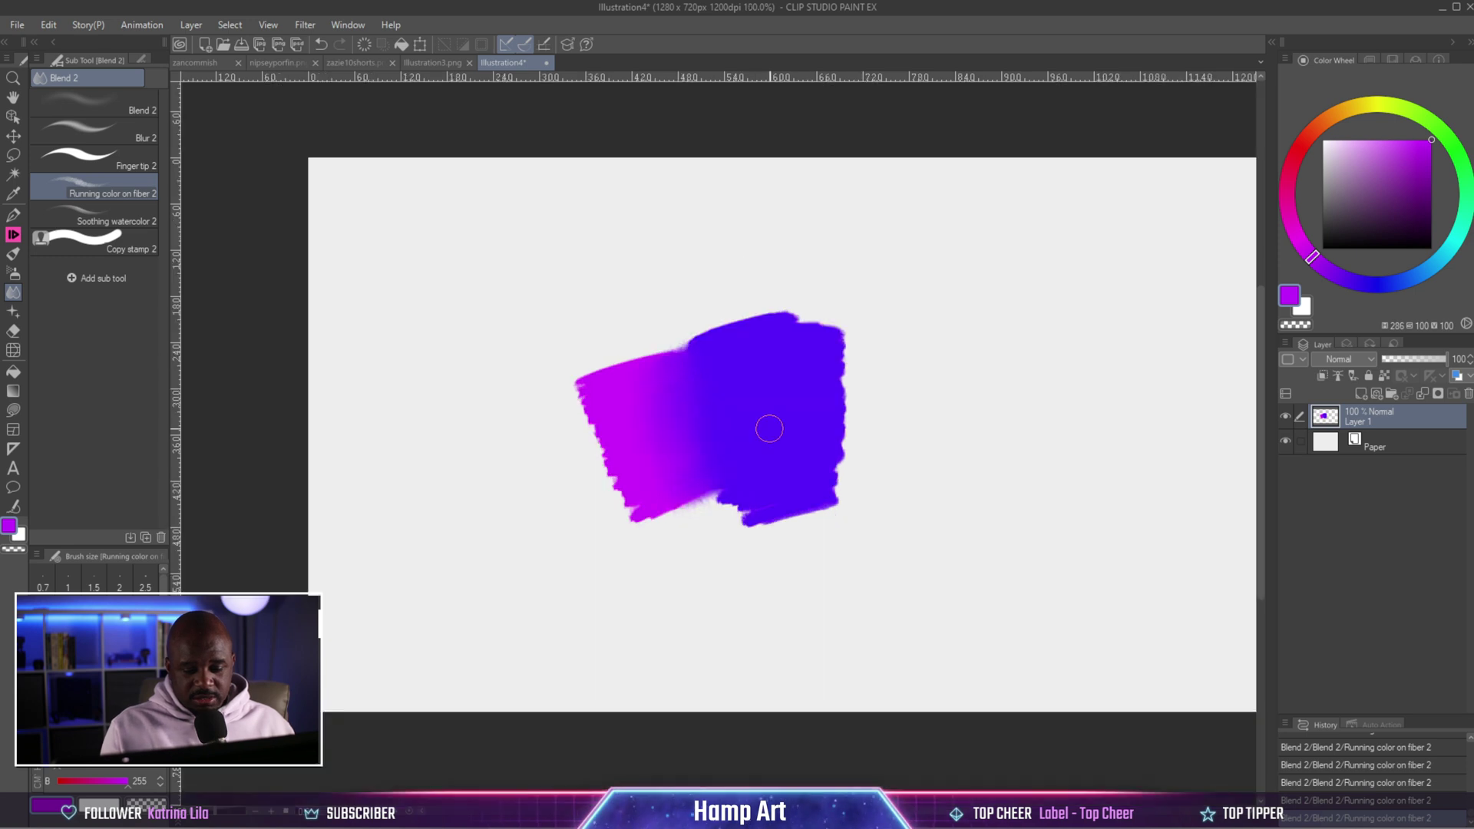
Blend the boundary further and spread the purple patch's outer edge onto the blank canvas with Running color on fiber 2
scroll(770, 430, up, 2)
key(space)
drag(800, 513, 921, 504)
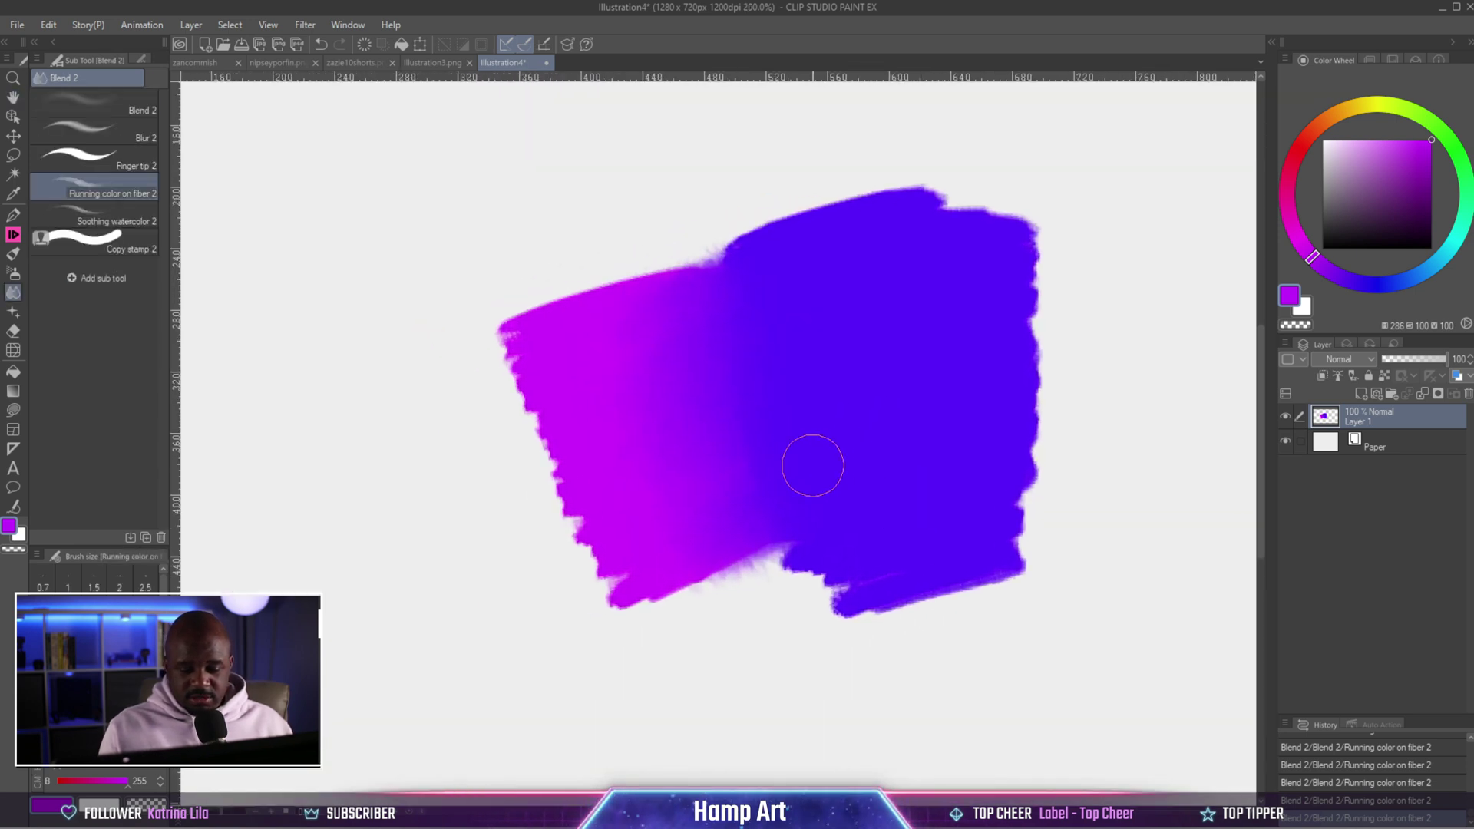
mouse_move(813, 461)
mouse_down()
mouse_move(718, 576)
mouse_move(542, 635)
mouse_move(669, 567)
mouse_move(445, 530)
mouse_move(734, 439)
mouse_up()
mouse_move(624, 574)
mouse_down()
mouse_move(797, 519)
mouse_move(643, 568)
mouse_move(582, 540)
mouse_move(638, 605)
mouse_move(646, 563)
mouse_move(513, 613)
mouse_move(559, 576)
mouse_move(388, 704)
mouse_move(626, 597)
mouse_move(431, 585)
mouse_up()
Erase the swatch's feathered upper and lower edges with the Hard eraser to leave a curved band, and return to Running color on fiber 2
key(e)
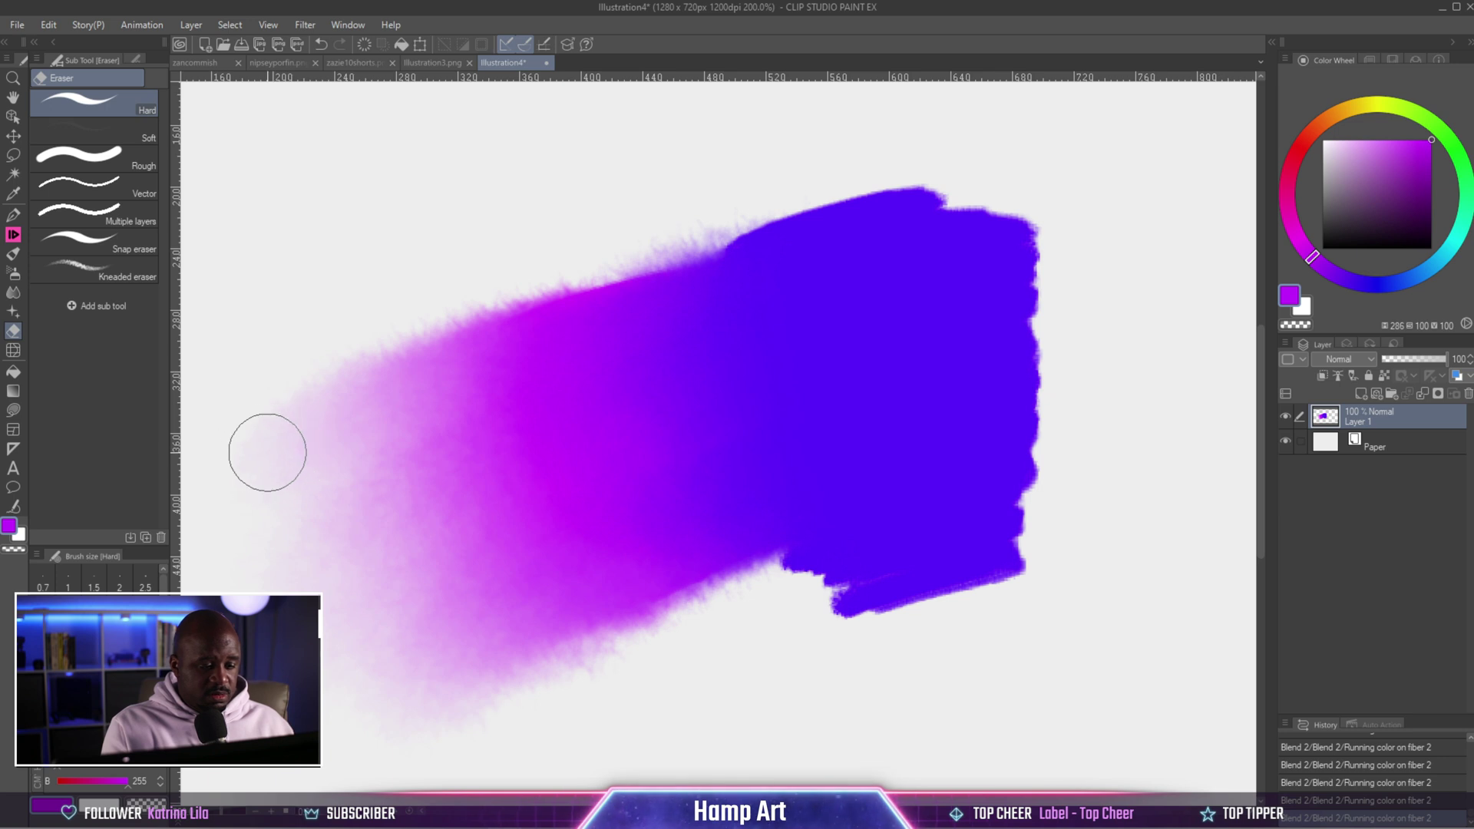
drag(209, 472, 1075, 166)
mouse_move(329, 725)
mouse_down()
mouse_move(540, 631)
mouse_move(1228, 448)
mouse_up()
drag(468, 695, 1052, 541)
key(j)
drag(812, 674, 956, 624)
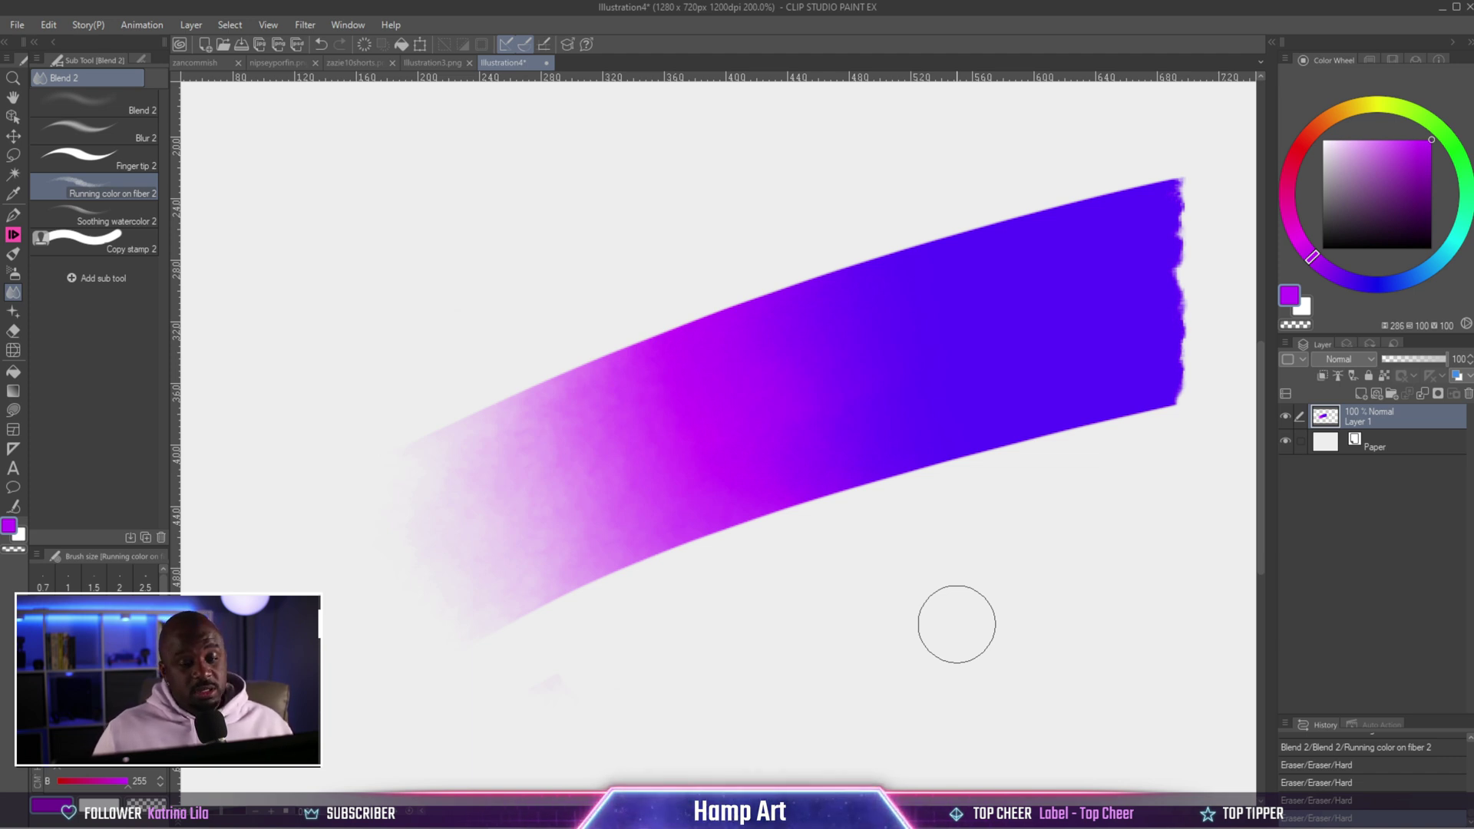
Undo the eraser strokes and the Running color on fiber 2 blending, back to the unblended patches
key(ctrl+z)
key(ctrl+z)
key(ctrl+z)
key(ctrl+z)
key(ctrl+z)
key(ctrl+z)
key(ctrl+z)
key(ctrl+z)
key(ctrl+z)
key(ctrl+z)
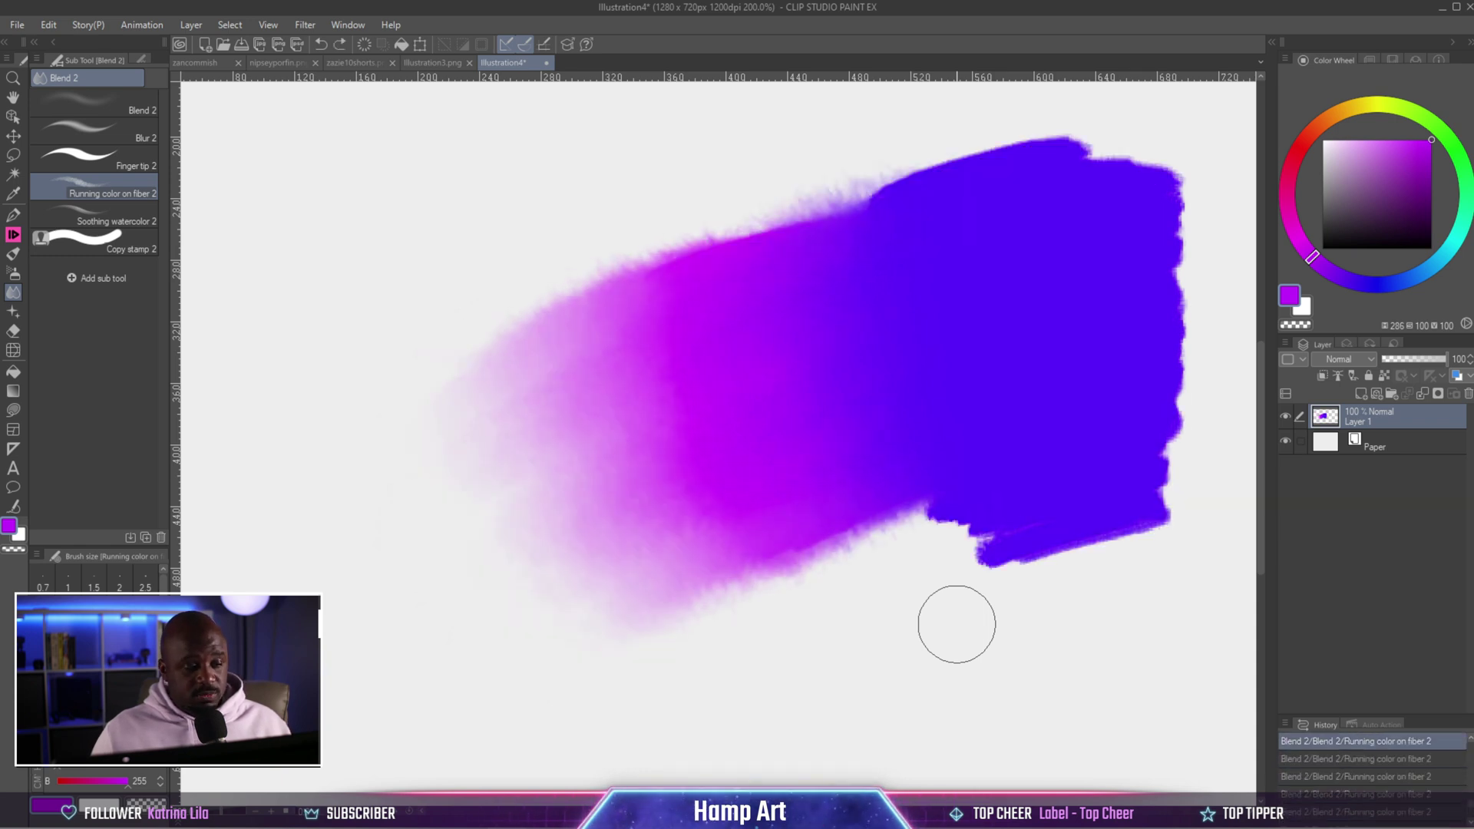
key(ctrl+z)
key(ctrl+z)
key(ctrl+z)
key(ctrl+z)
key(ctrl+z)
key(ctrl+z)
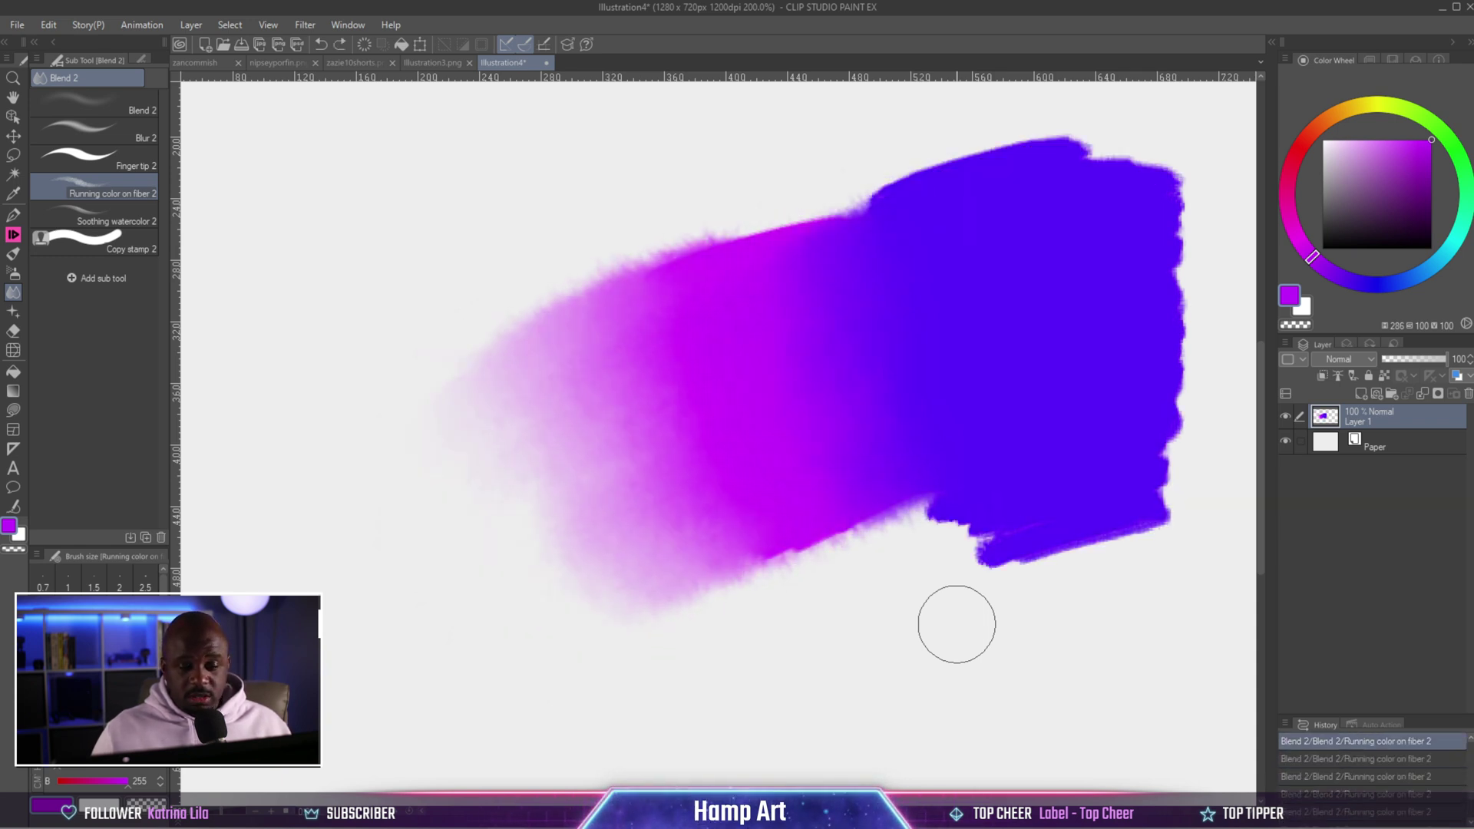
key(ctrl+z)
key(ctrl+z)
key(ctrl+z)
key(ctrl+z)
key(ctrl+z)
key(ctrl+z)
key(ctrl+z)
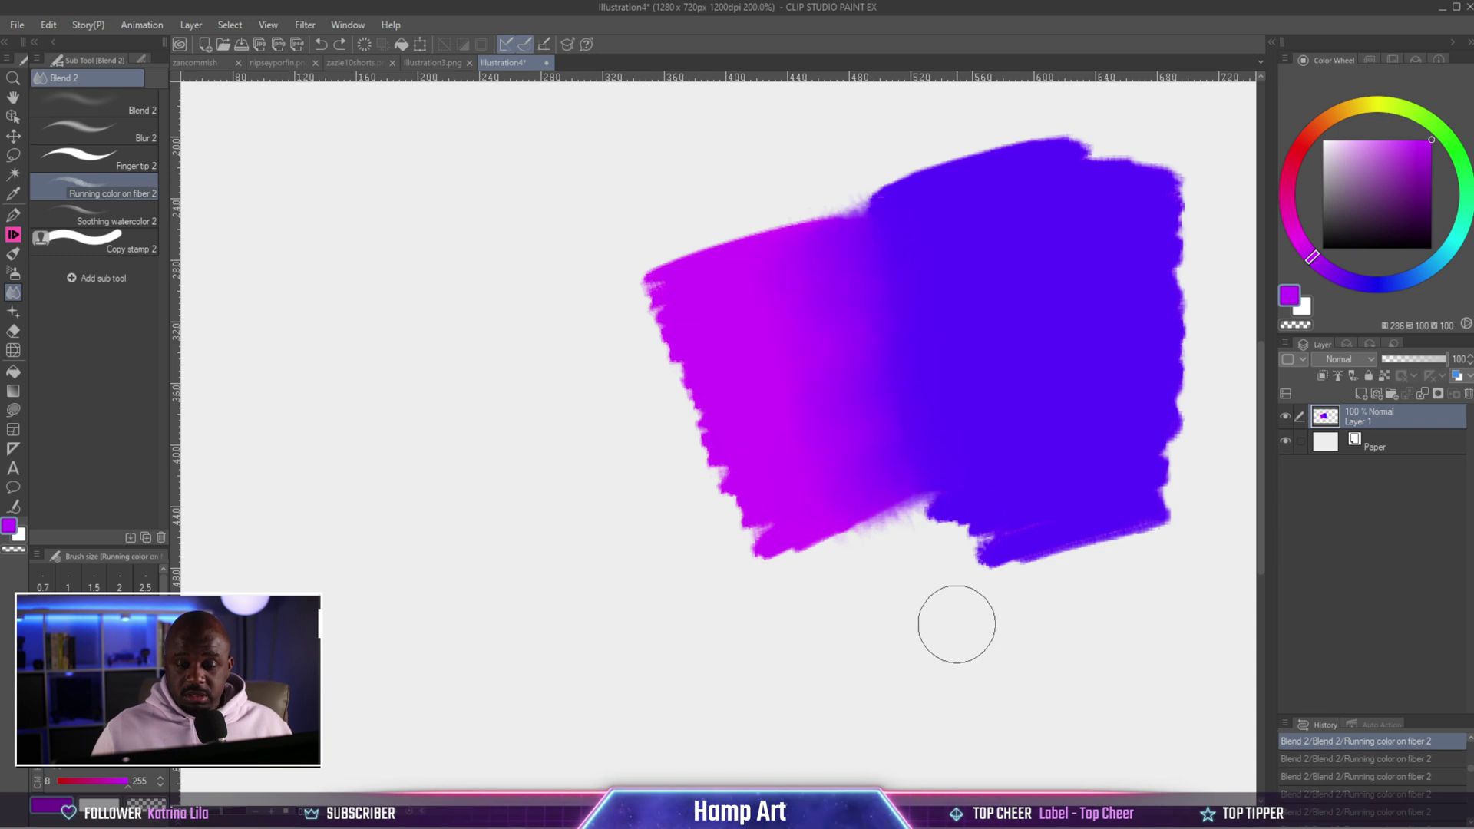
key(ctrl+z)
key(ctrl+z)
key(ctrl+z)
key(ctrl+z)
Blend the boundary between the purple and blue patches with the Soothing watercolor 2 sub tool
click(138, 221)
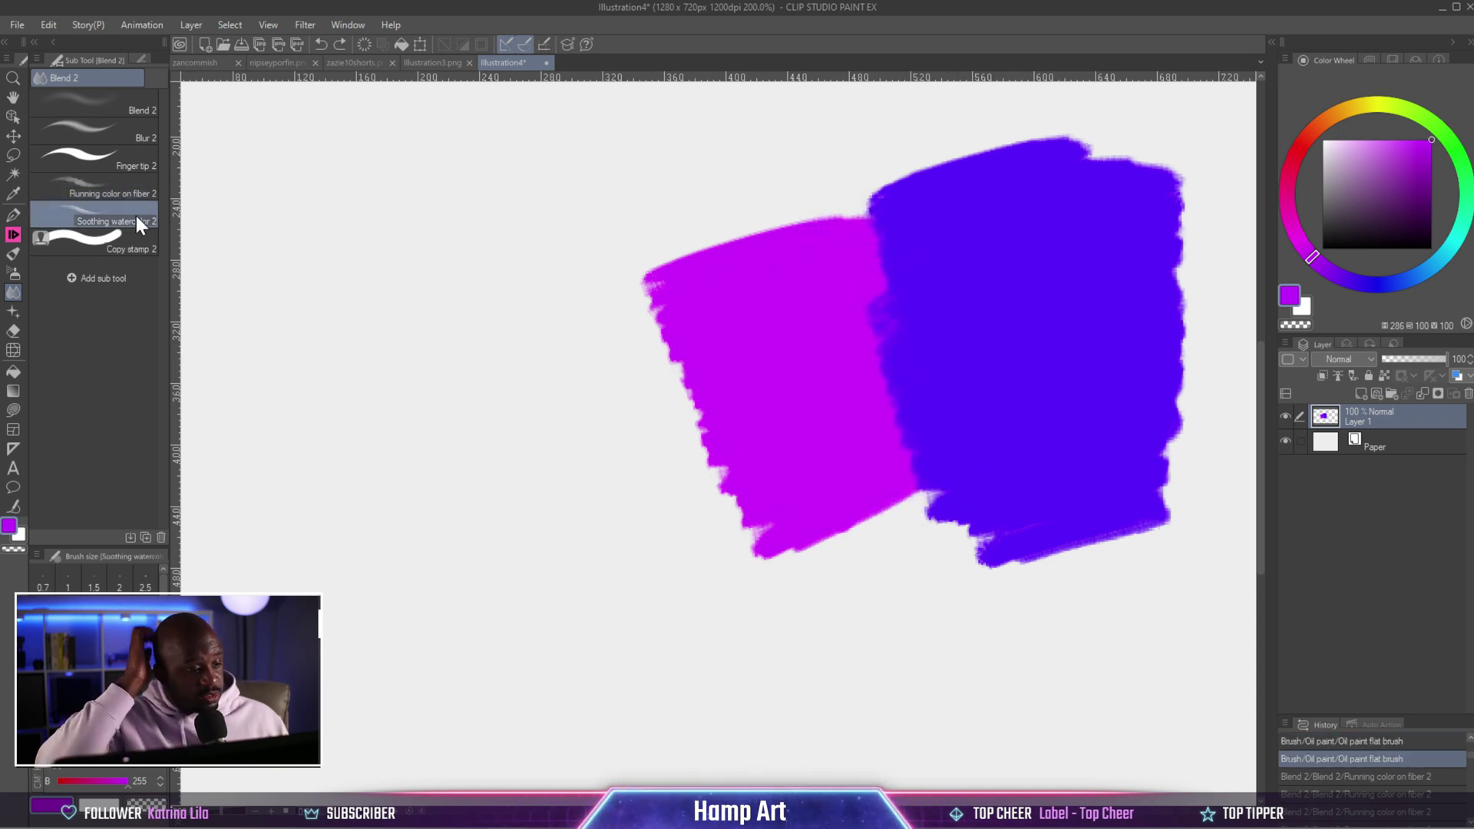
mouse_move(938, 452)
mouse_down()
mouse_move(814, 517)
mouse_move(966, 464)
mouse_move(845, 517)
mouse_up()
drag(907, 476, 860, 249)
Enlarge the Soothing watercolor 2 brush, blend the boundary further and sweep the purple out onto the blank canvas
key(bracketright)
key(bracketright)
key(bracketright)
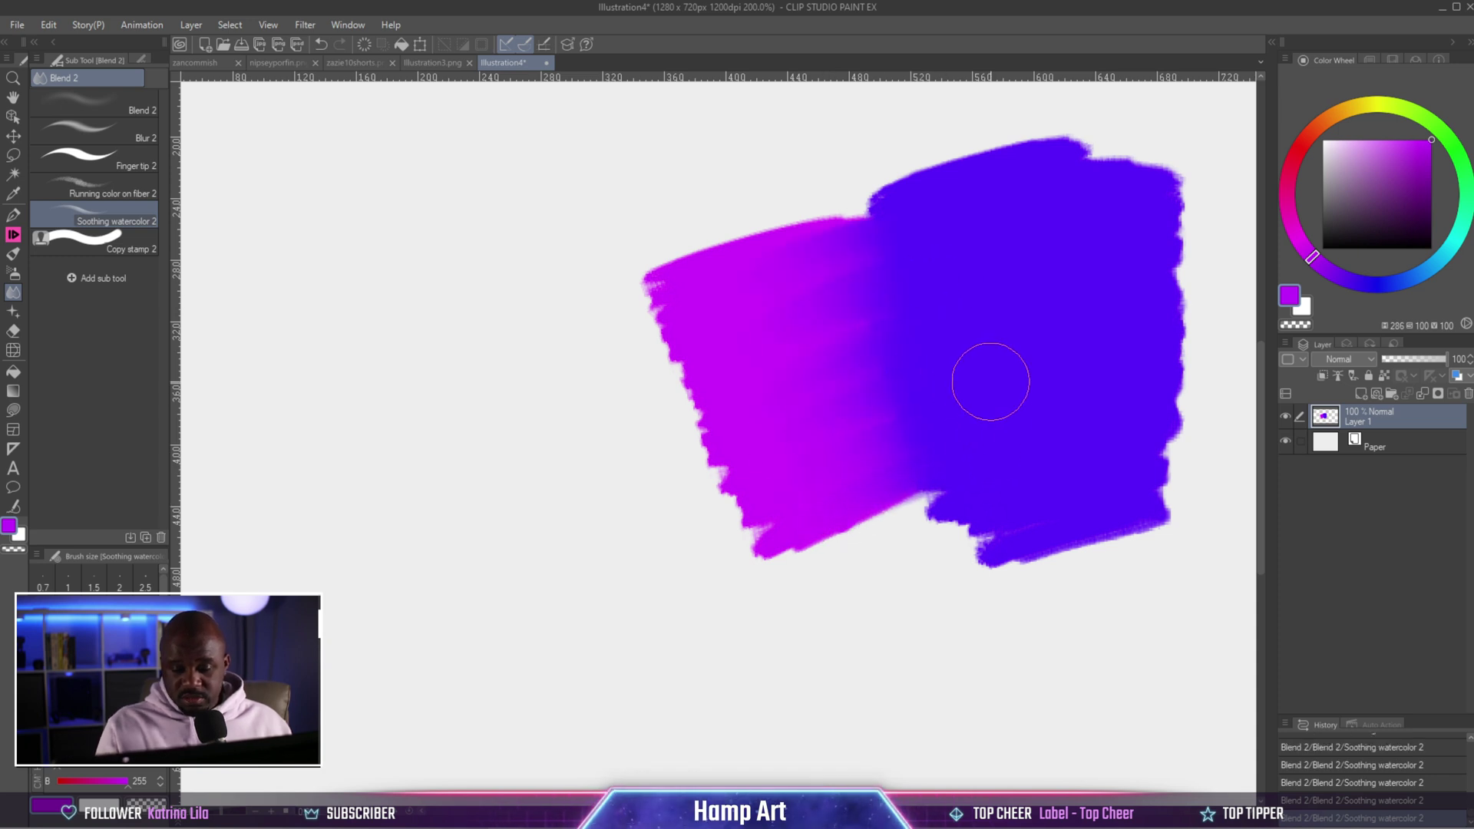
drag(954, 421, 806, 527)
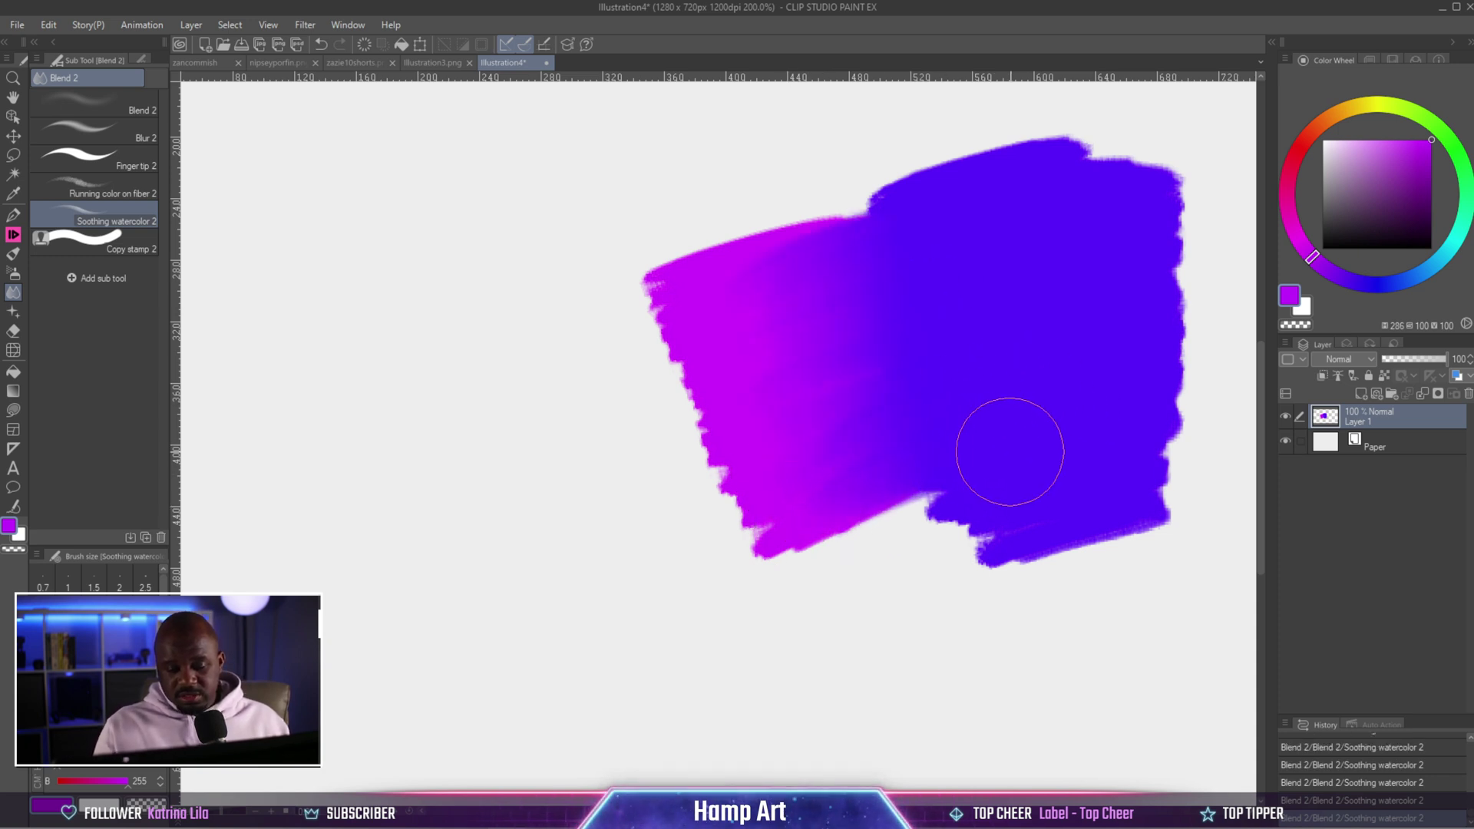
mouse_move(1010, 437)
mouse_down()
mouse_move(705, 595)
mouse_move(642, 480)
mouse_move(579, 499)
mouse_move(768, 414)
mouse_move(688, 410)
mouse_move(559, 468)
mouse_move(731, 381)
mouse_move(591, 466)
mouse_move(611, 392)
mouse_move(693, 356)
mouse_move(592, 345)
mouse_up()
scroll(398, 511, down, 1)
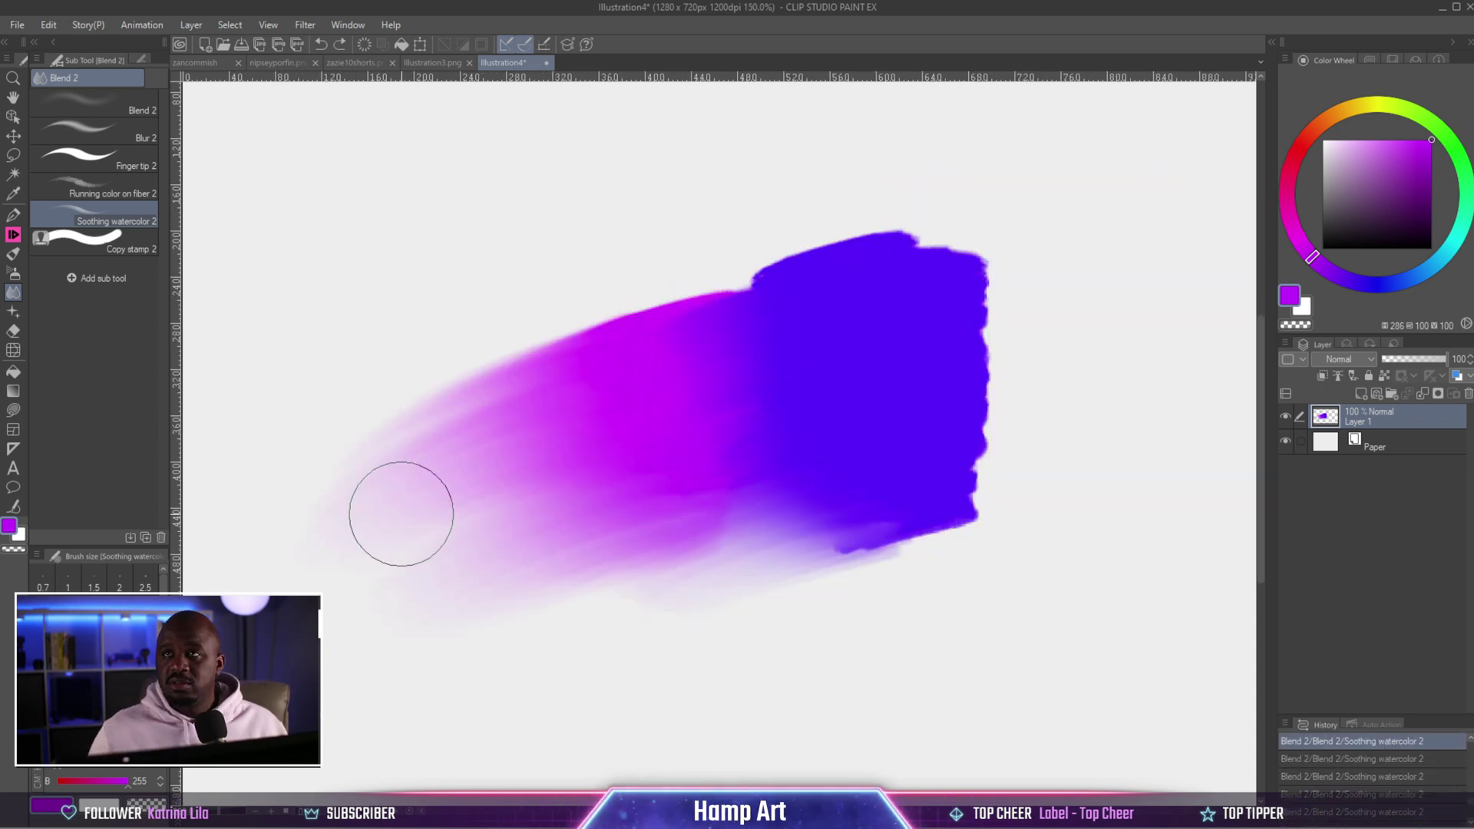
Undo the enlarged Soothing watercolor 2 strokes, back to the first light blending of the boundary
key(ctrl+z)
key(ctrl+z)
key(ctrl+z)
key(ctrl+z)
key(ctrl+z)
key(ctrl+z)
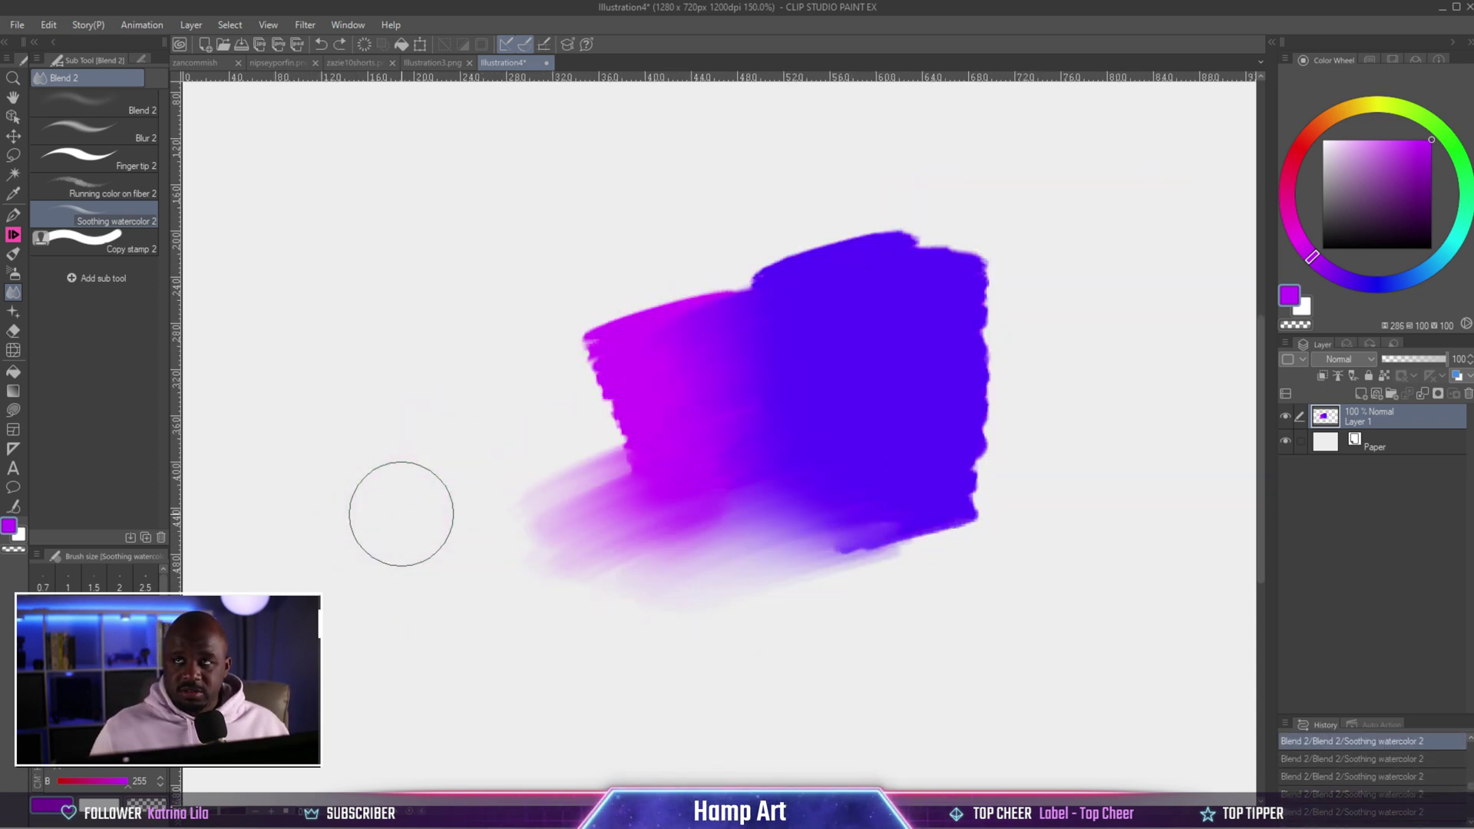
key(ctrl+z)
key(ctrl+z)
key(ctrl+z)
key(ctrl+z)
key(ctrl+z)
key(ctrl+z)
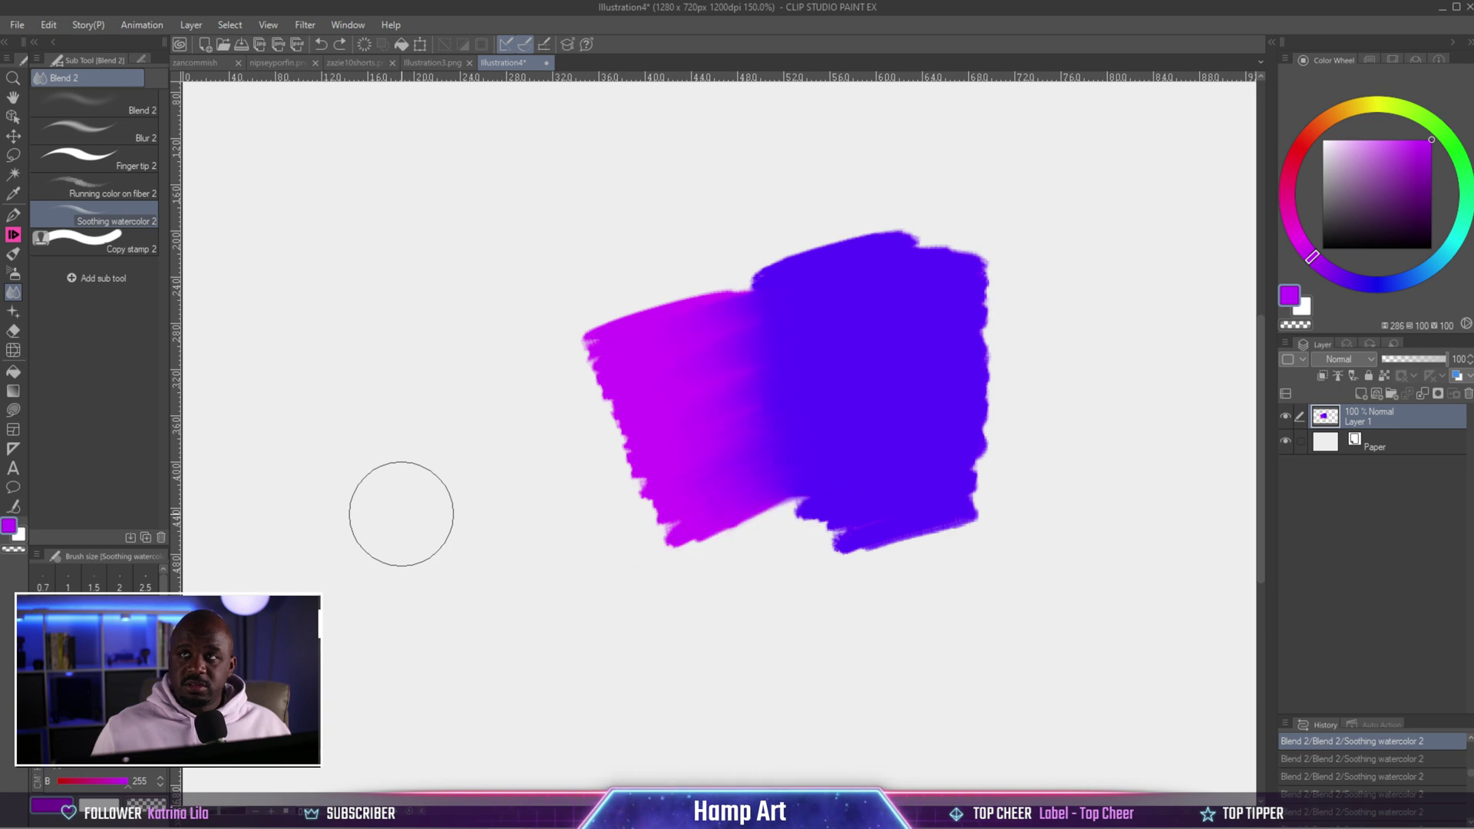
Show the Soothing watercolor 2 tool properties and undo its latest strokes over the boundary
click(140, 59)
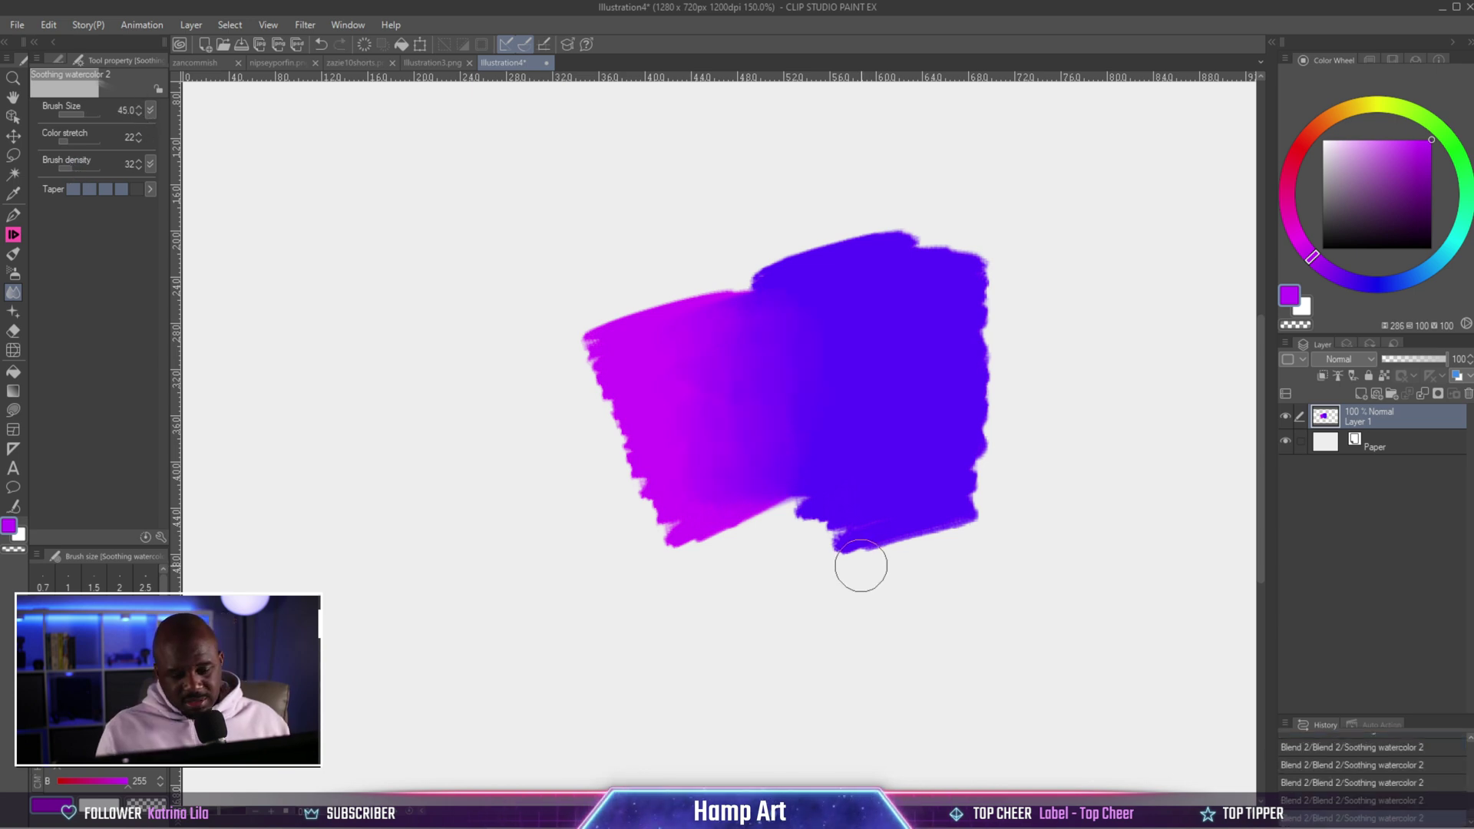
key(ctrl+z)
key(ctrl+z)
key(ctrl+z)
key(ctrl+z)
key(ctrl+z)
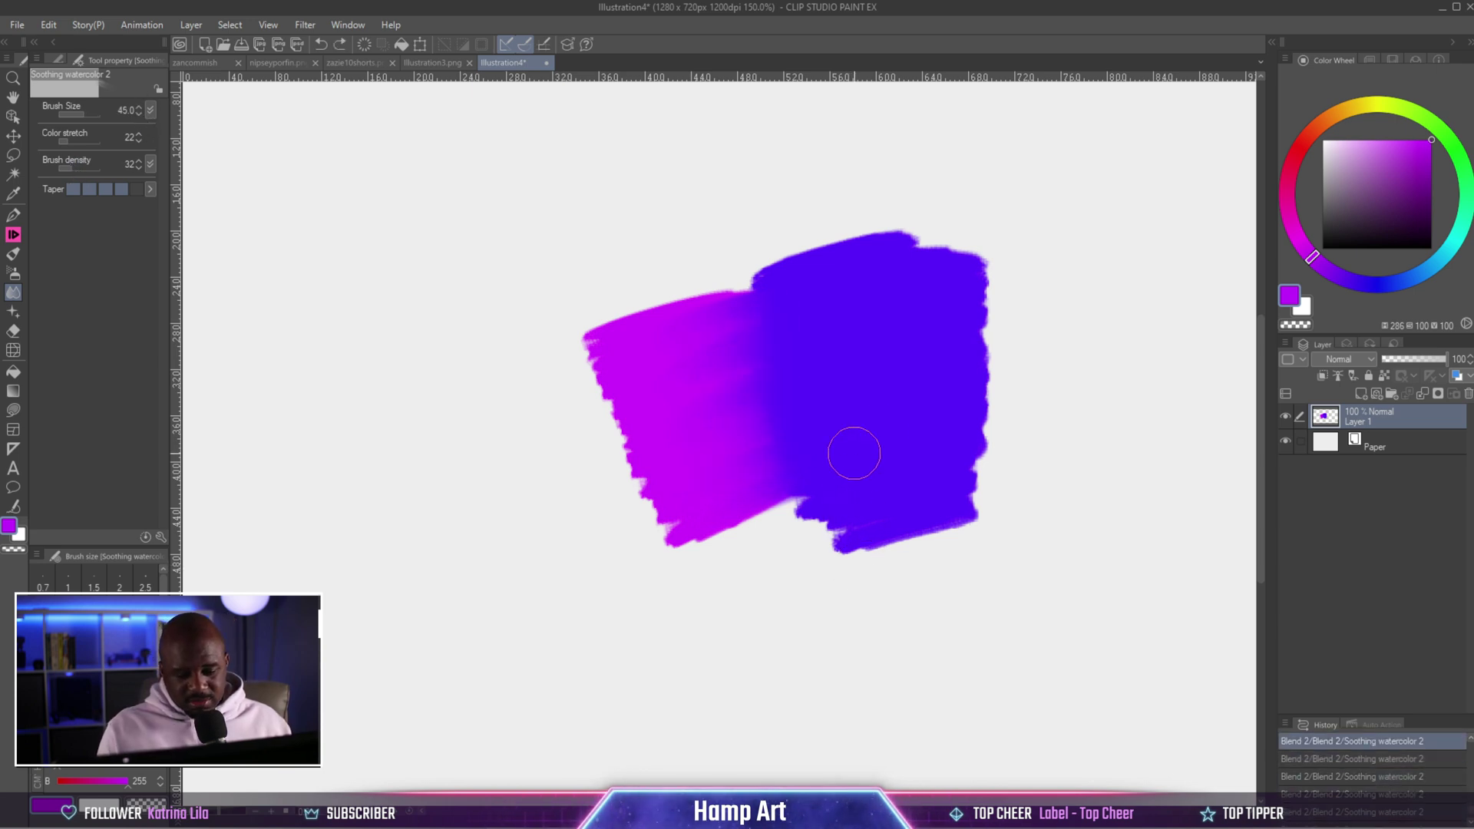
Blend blue across the purple patch with Soothing watercolor 2 and smooth the streaky boundary with Blur 2
drag(855, 454, 644, 427)
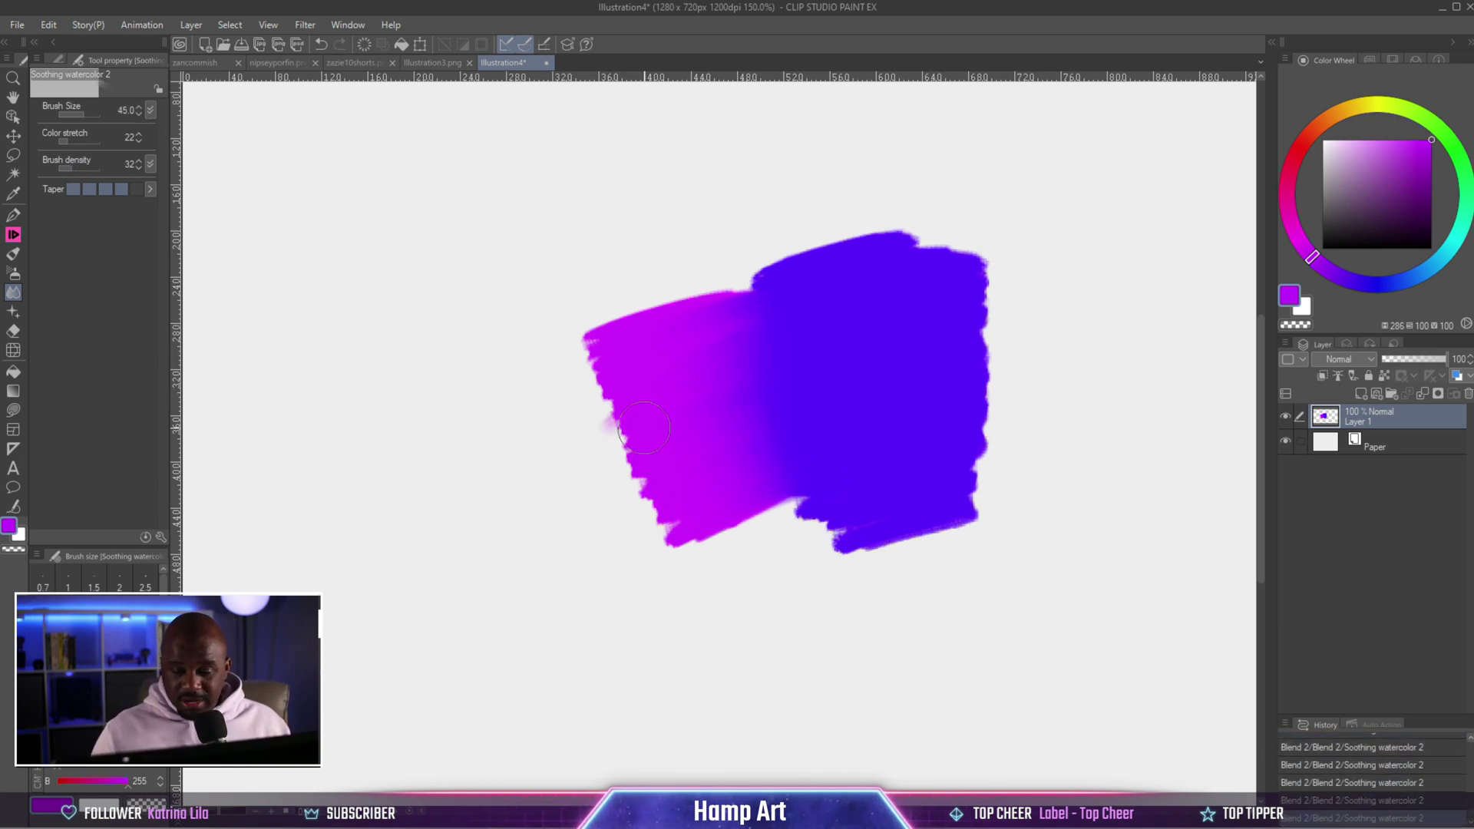
click(59, 60)
click(138, 137)
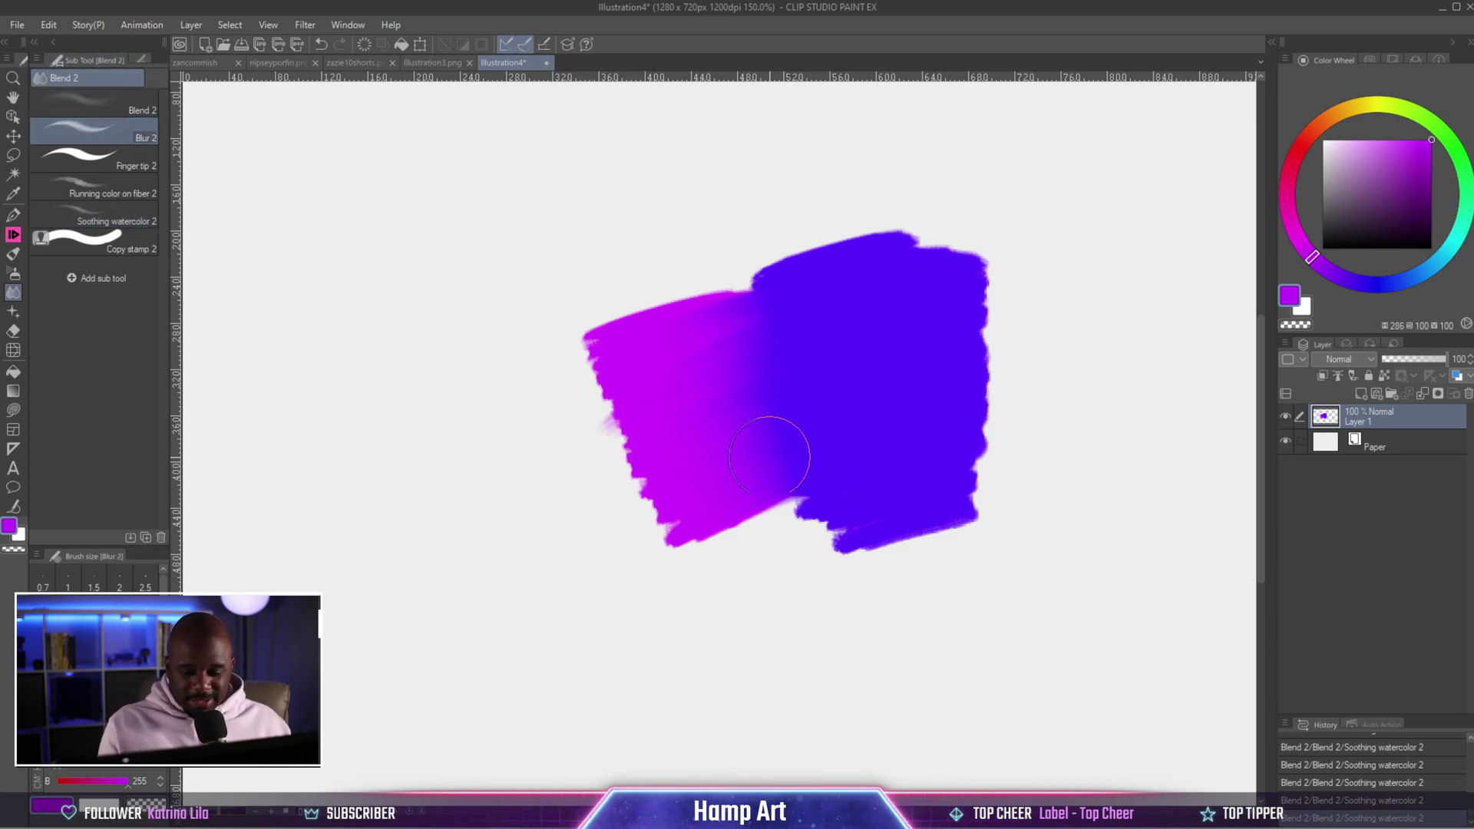
mouse_move(719, 464)
mouse_down()
mouse_move(763, 411)
mouse_move(788, 463)
mouse_move(725, 356)
mouse_up()
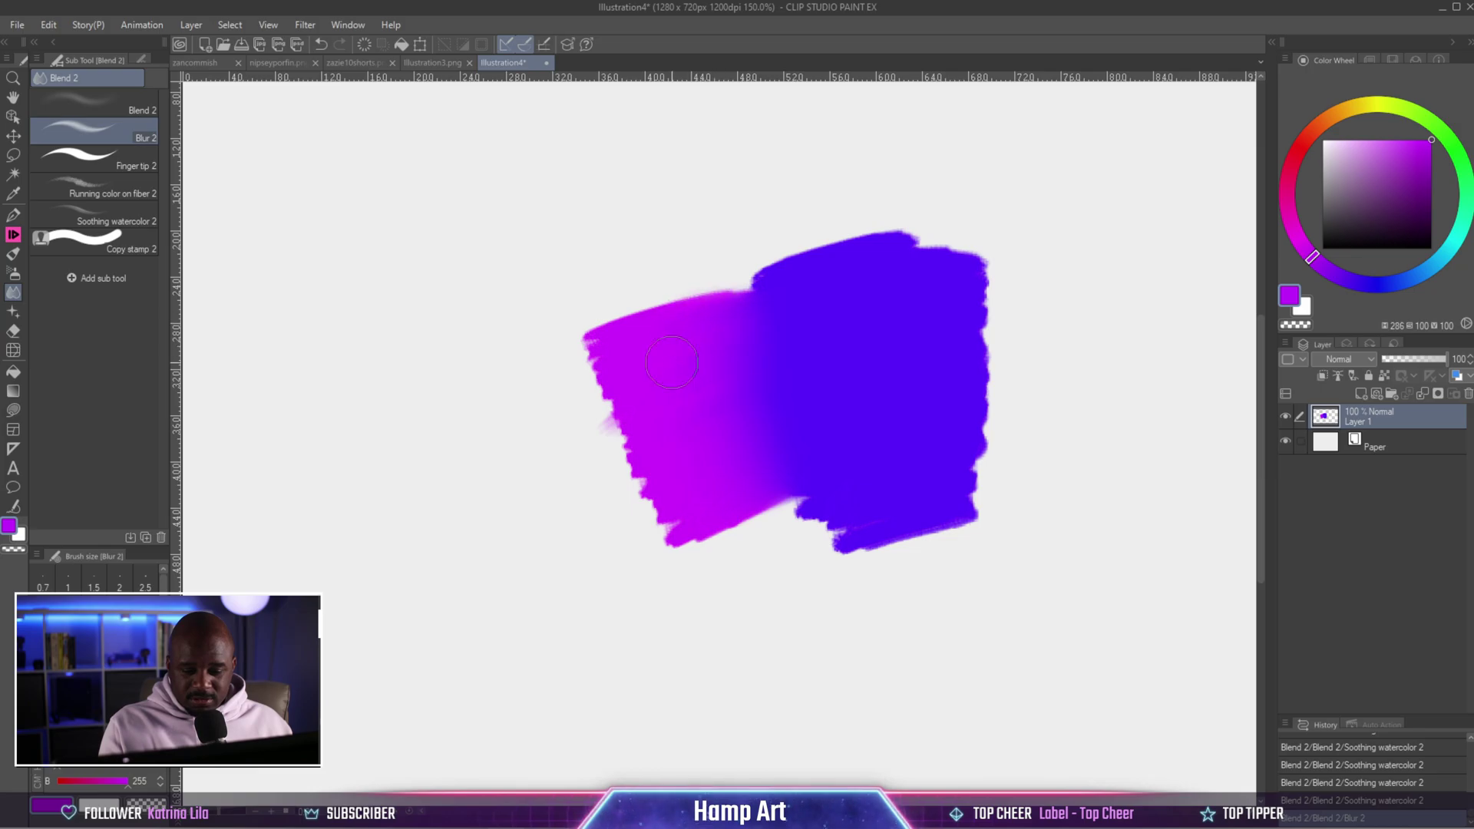